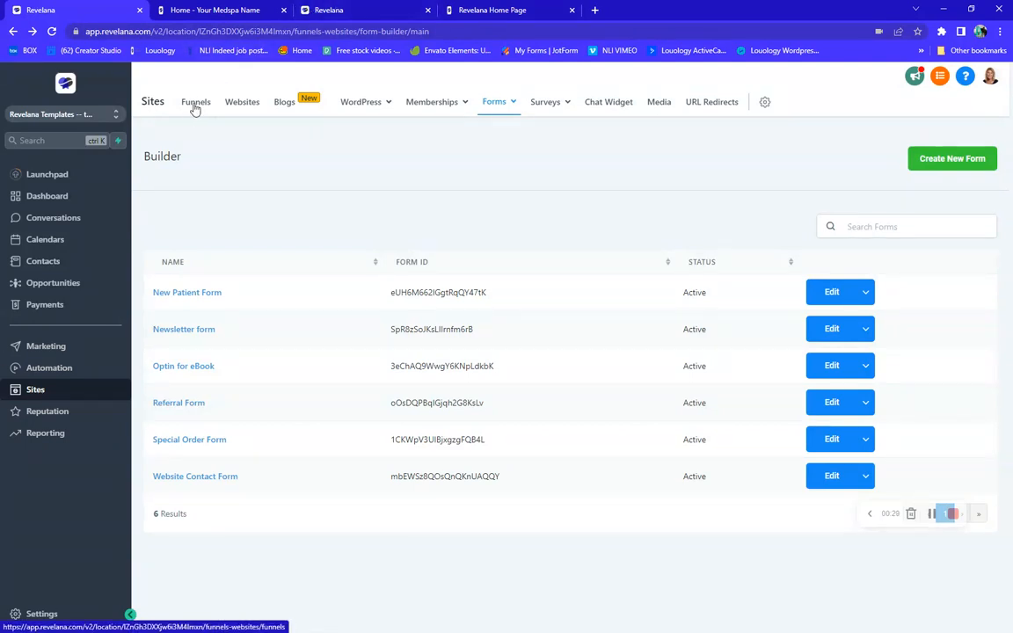
Open the New Patient Form for editing and go through its fields down to Gender
mouse_move(490, 107)
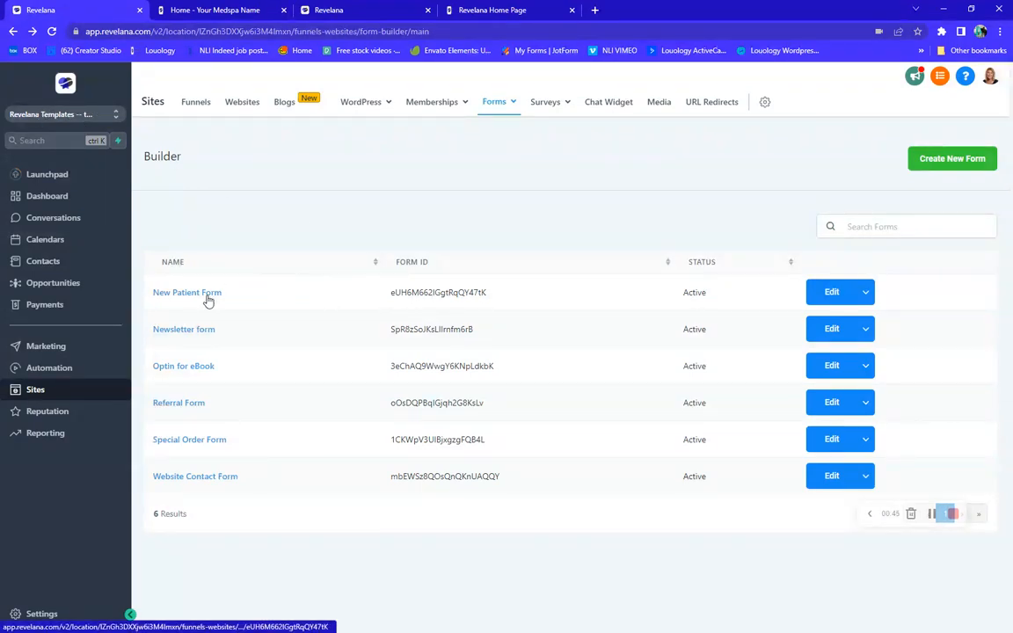
click(832, 294)
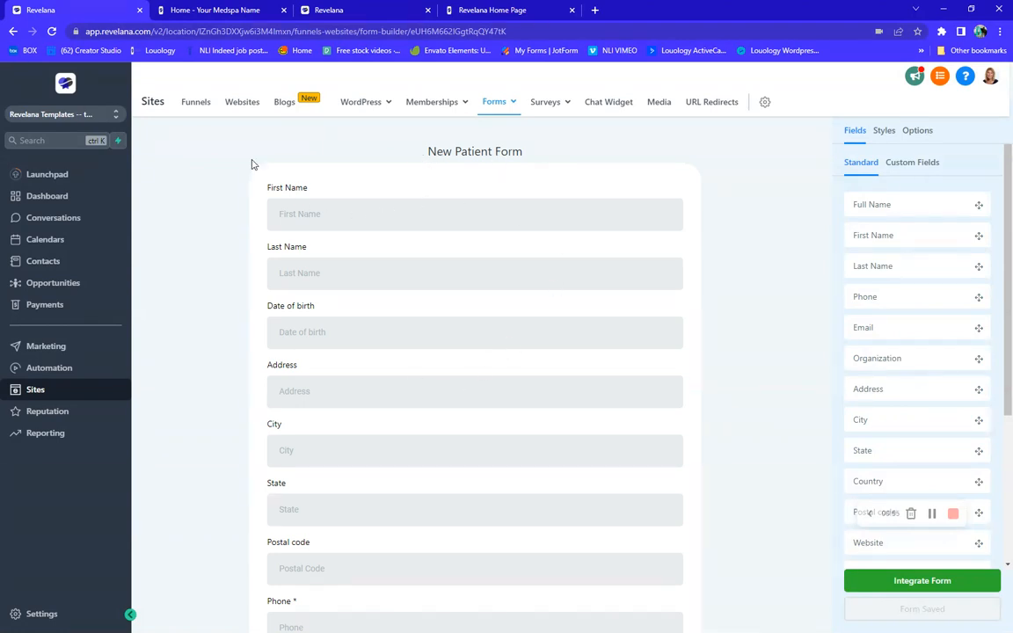
scroll(441, 309, down, 3)
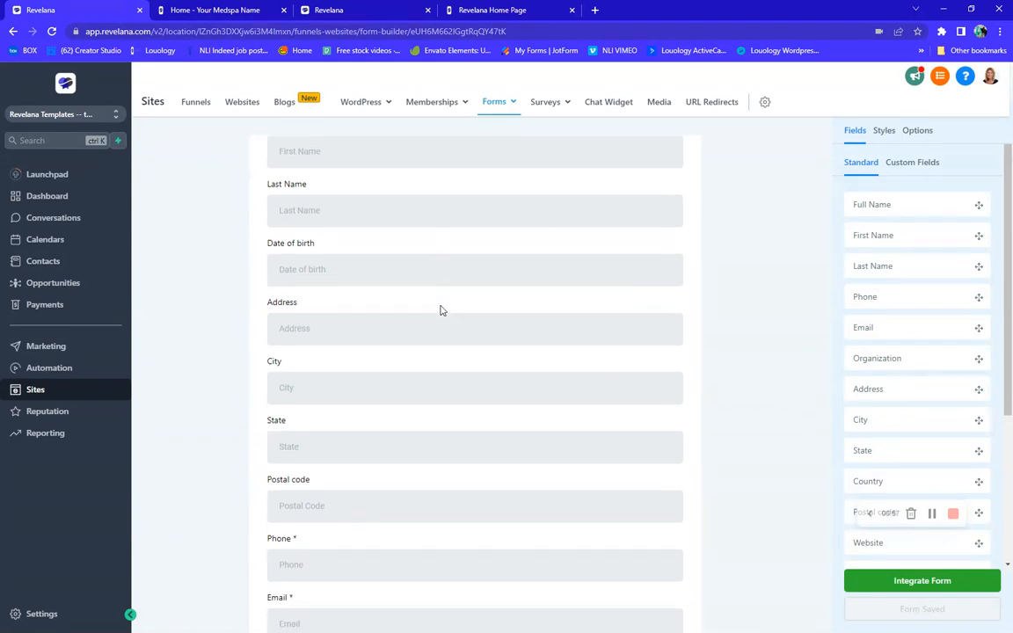
scroll(441, 310, down, 3)
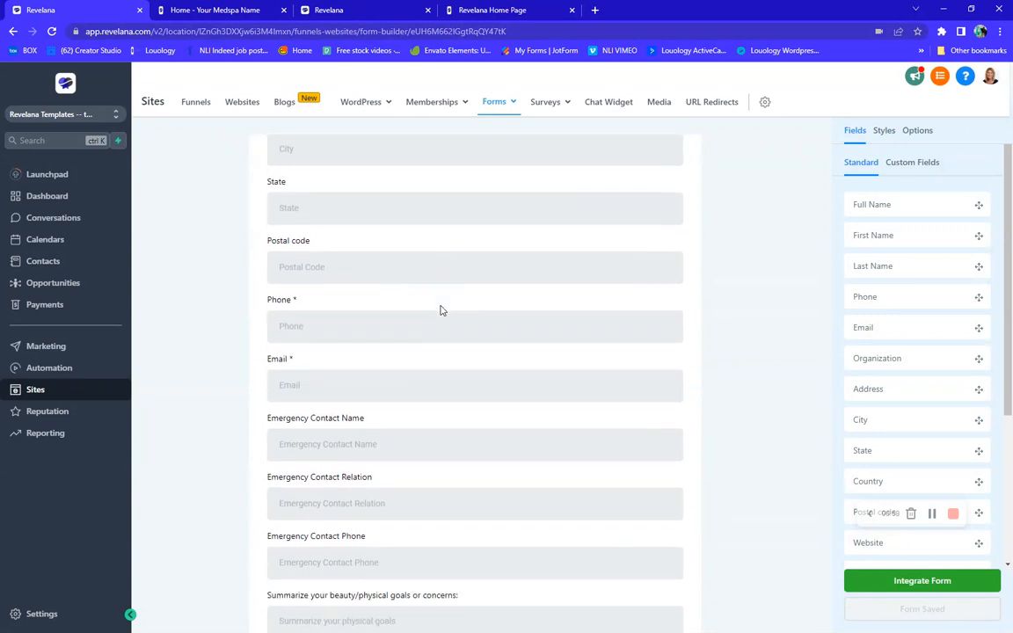
scroll(441, 309, down, 3)
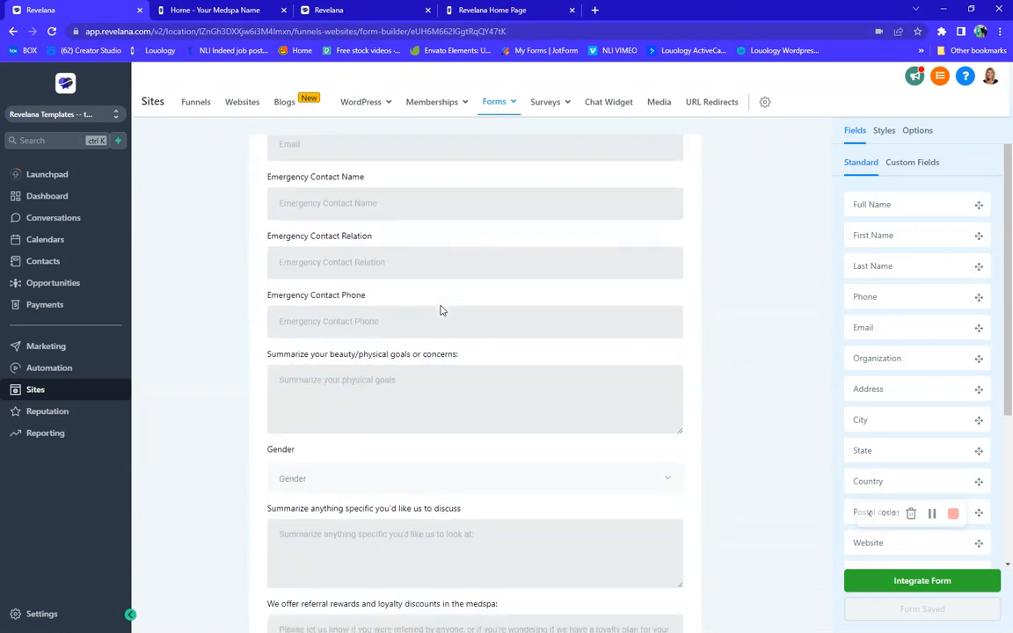
Remove the Gender field from the New Patient Form
click(312, 474)
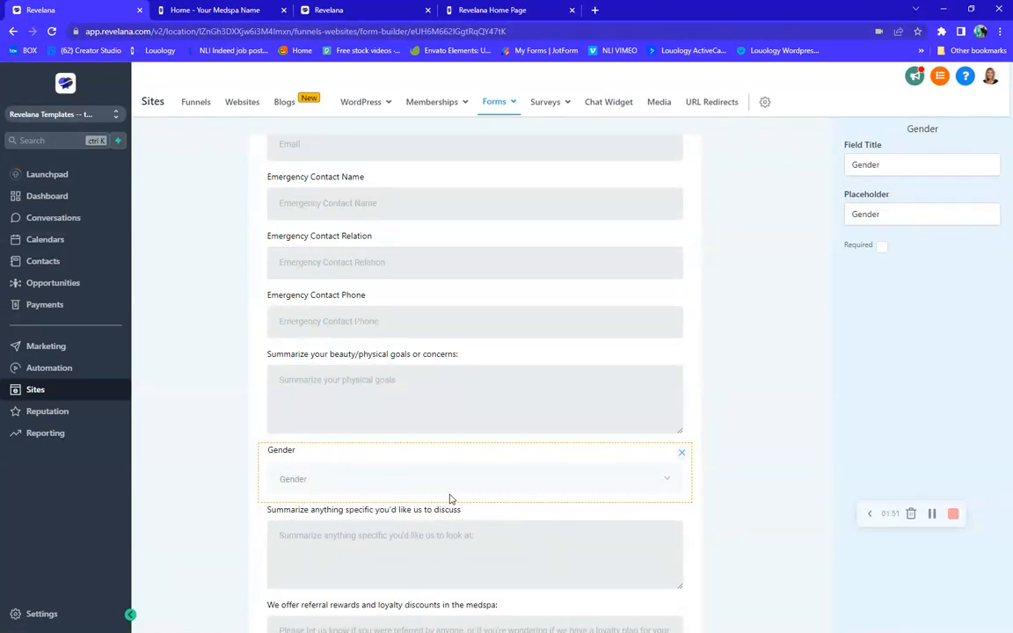
click(682, 455)
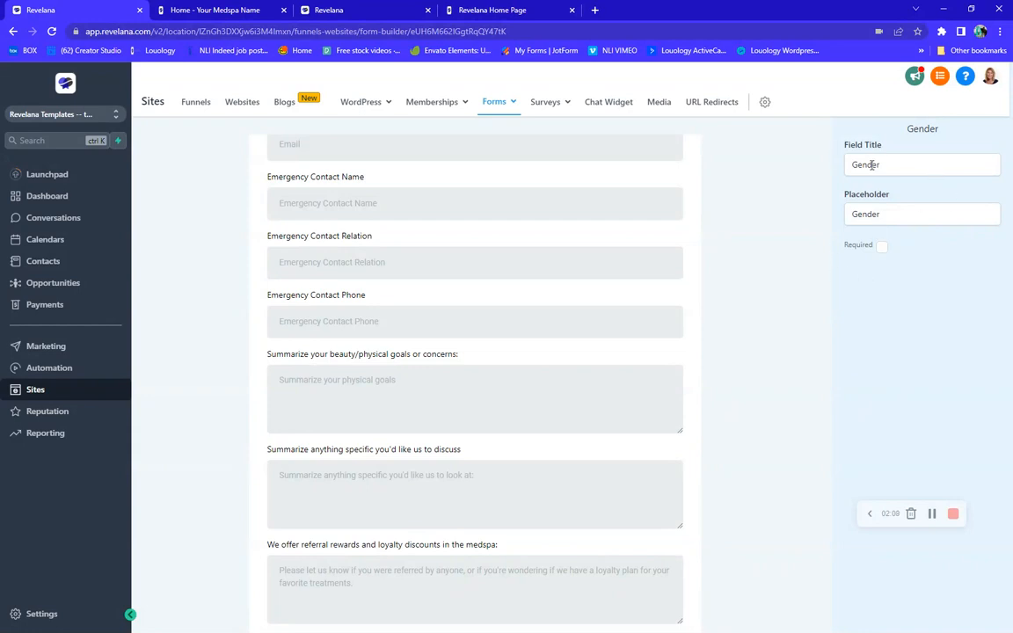
click(738, 432)
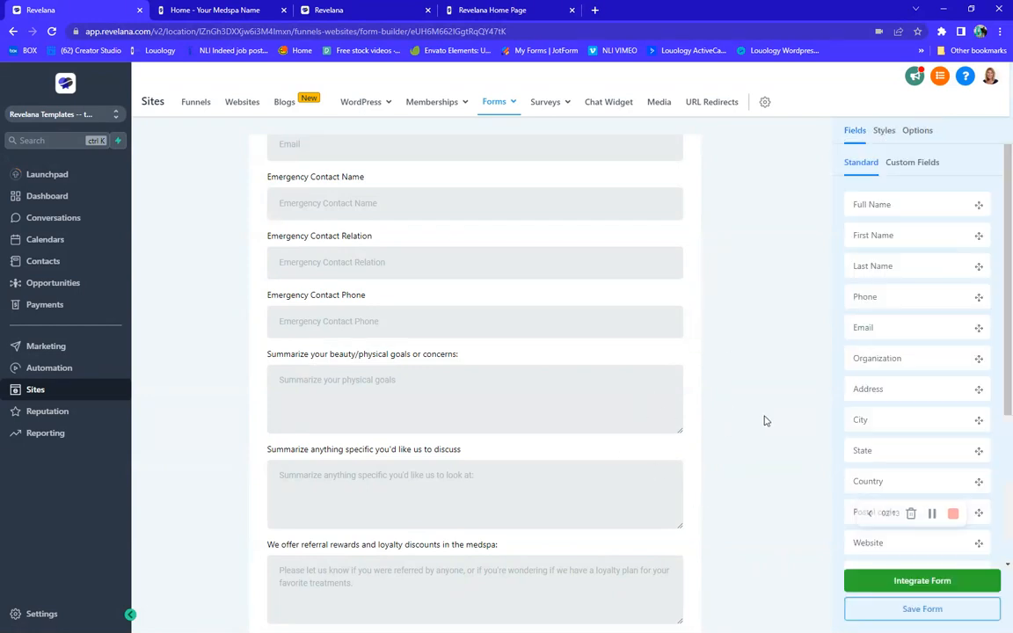
Add an Image upload field at the start of the form, above First Name
scroll(907, 367, down, 3)
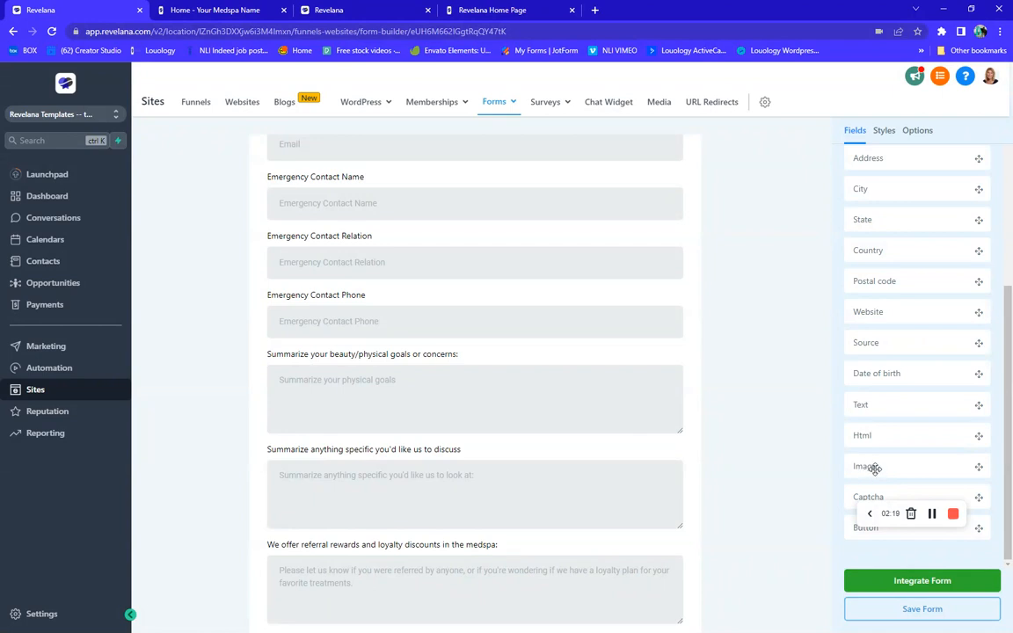
scroll(472, 357, up, 4)
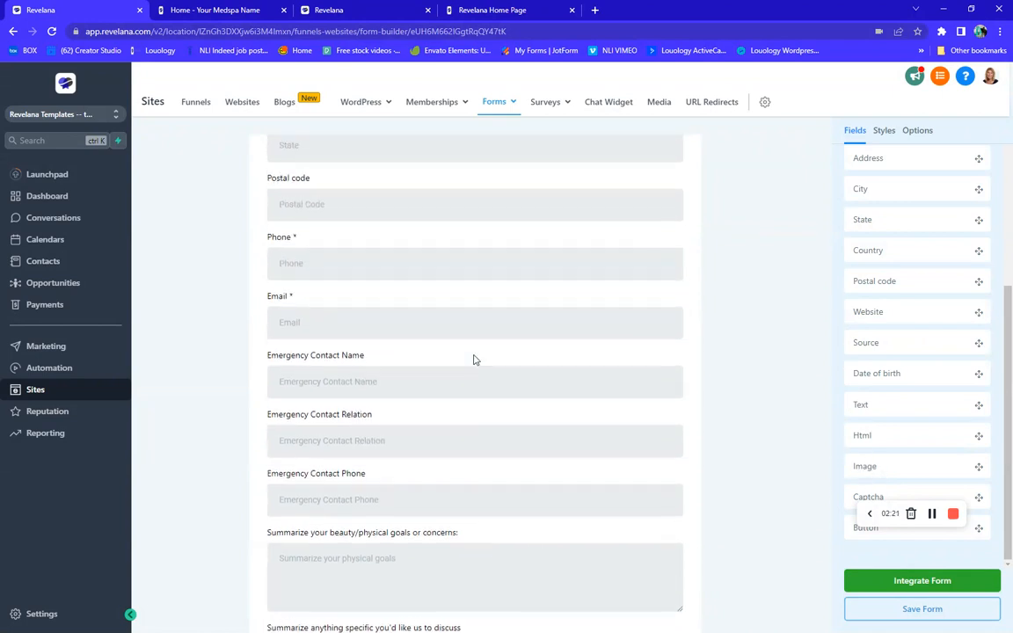
scroll(473, 359, up, 3)
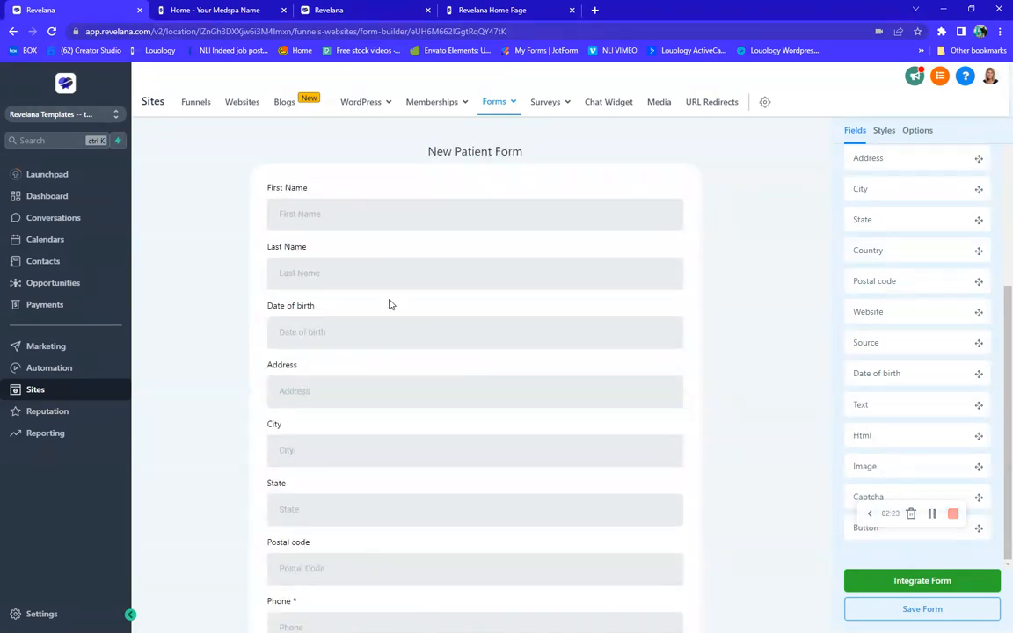
scroll(391, 304, down, 1)
scroll(392, 304, up, 1)
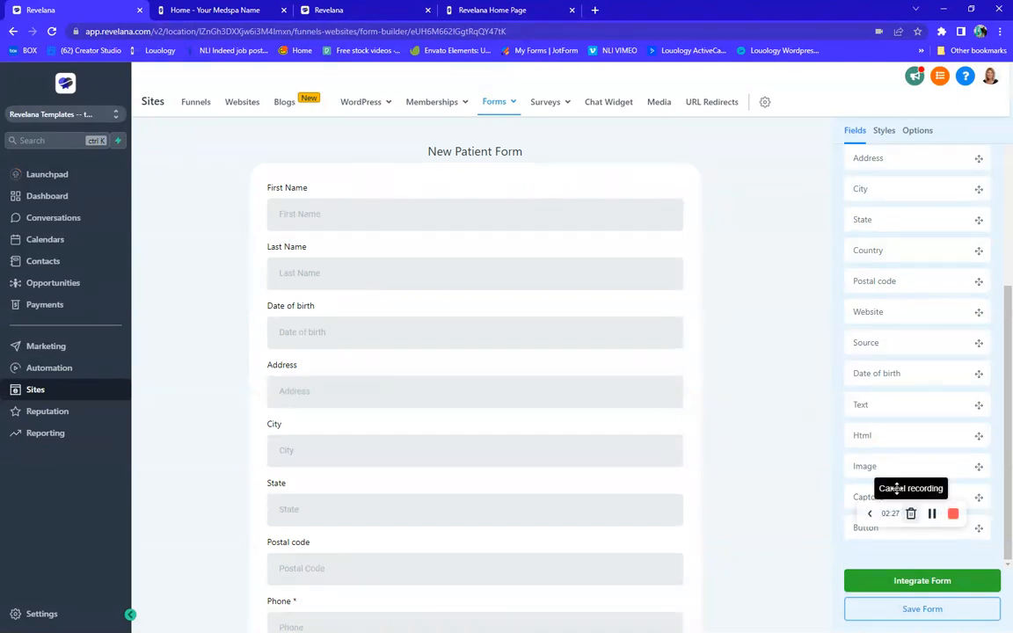
drag(877, 466, 367, 177)
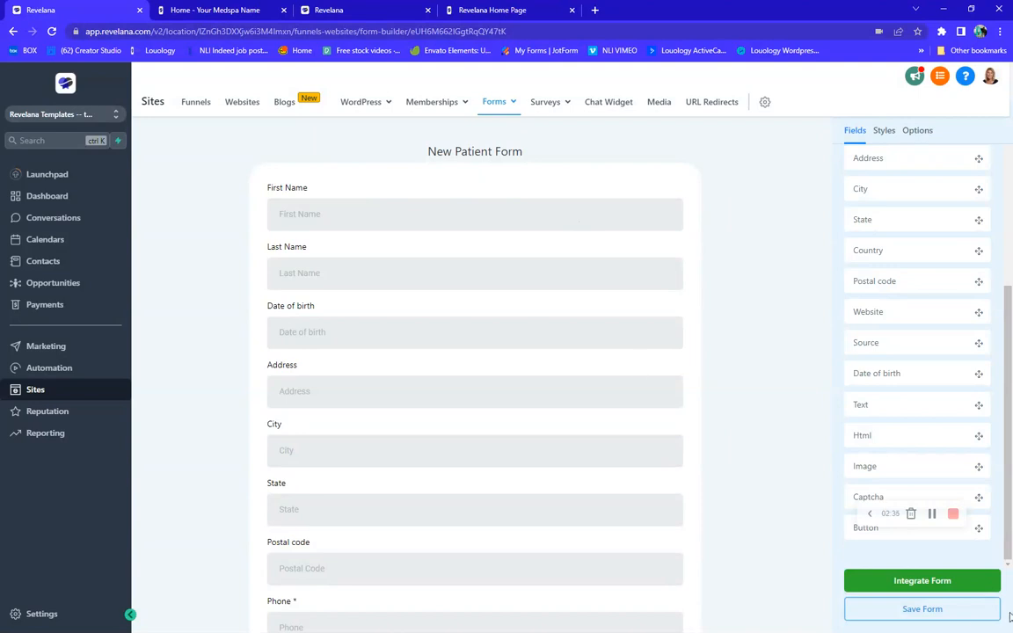
drag(867, 468, 450, 197)
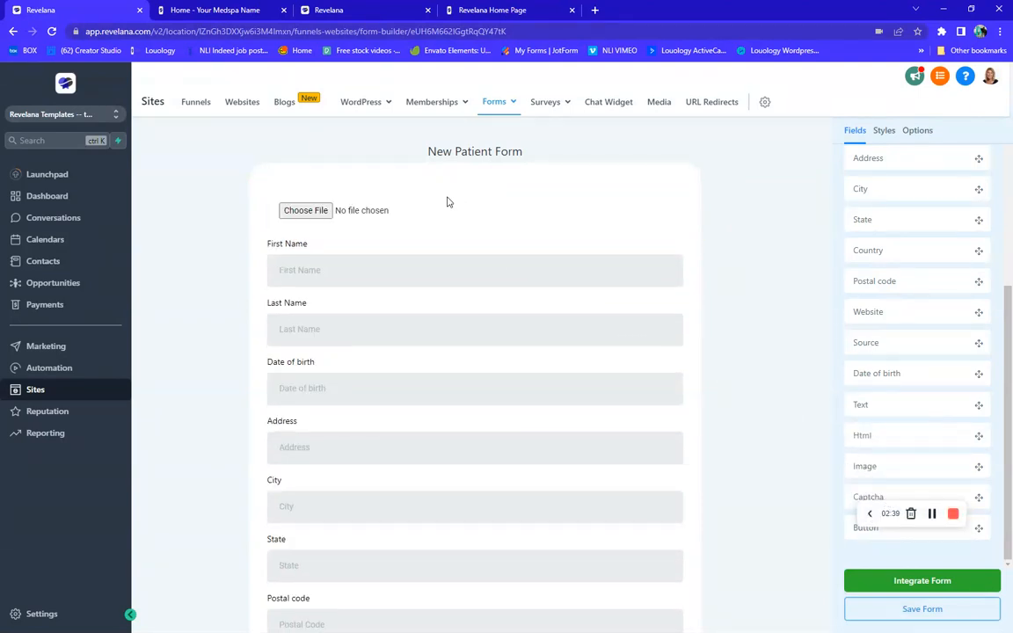
click(309, 214)
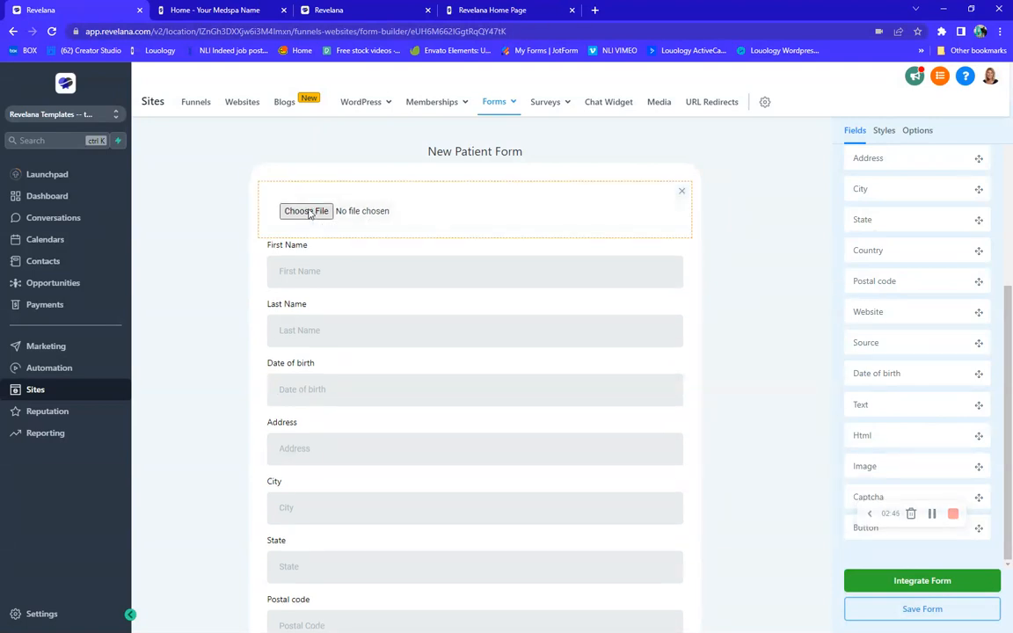
click(310, 212)
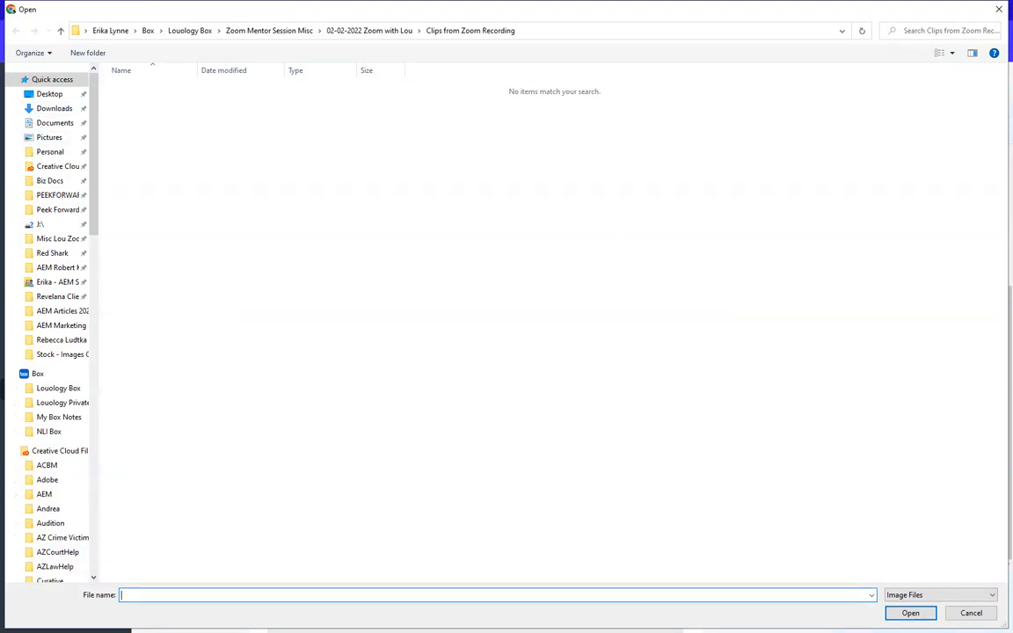
click(970, 612)
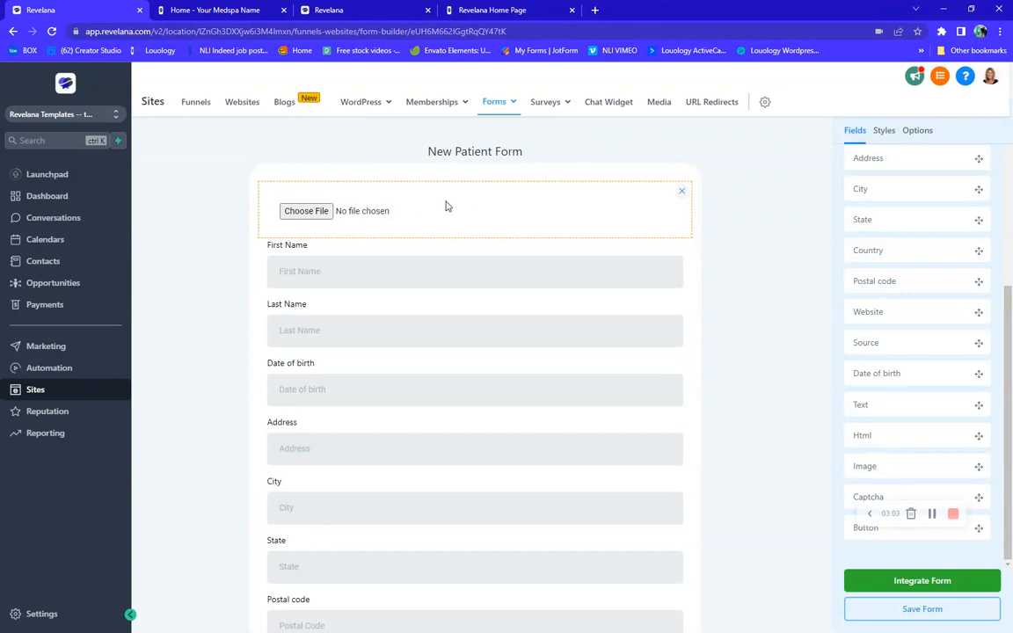
click(536, 213)
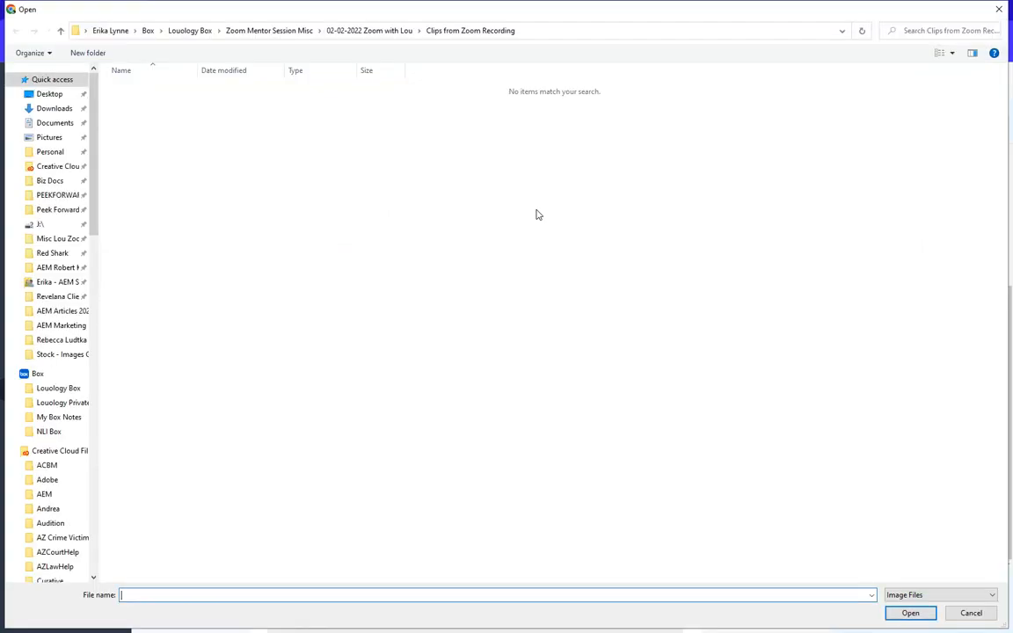
click(1000, 10)
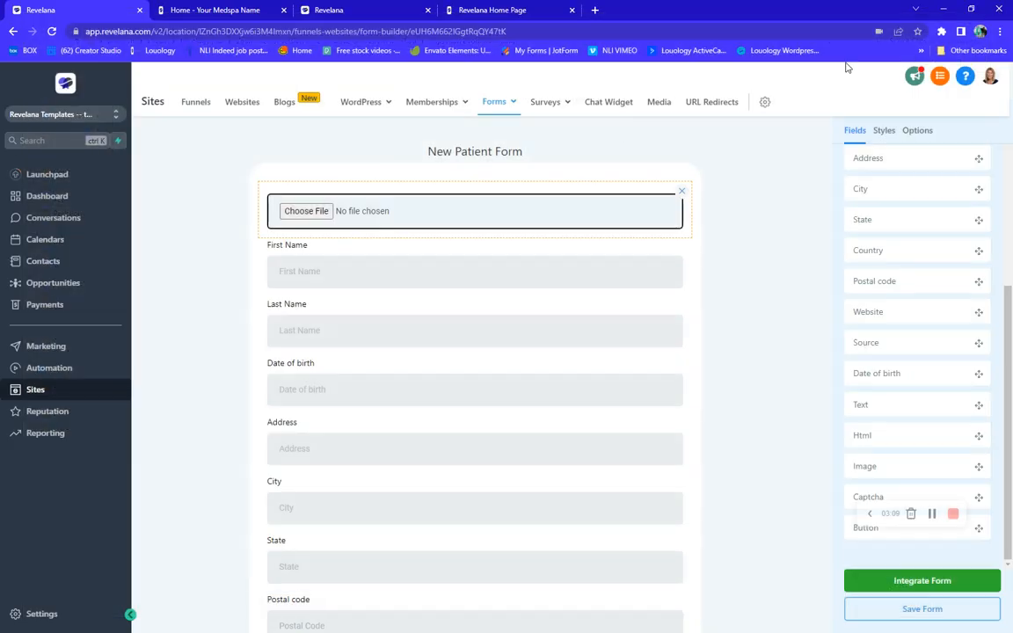
click(932, 516)
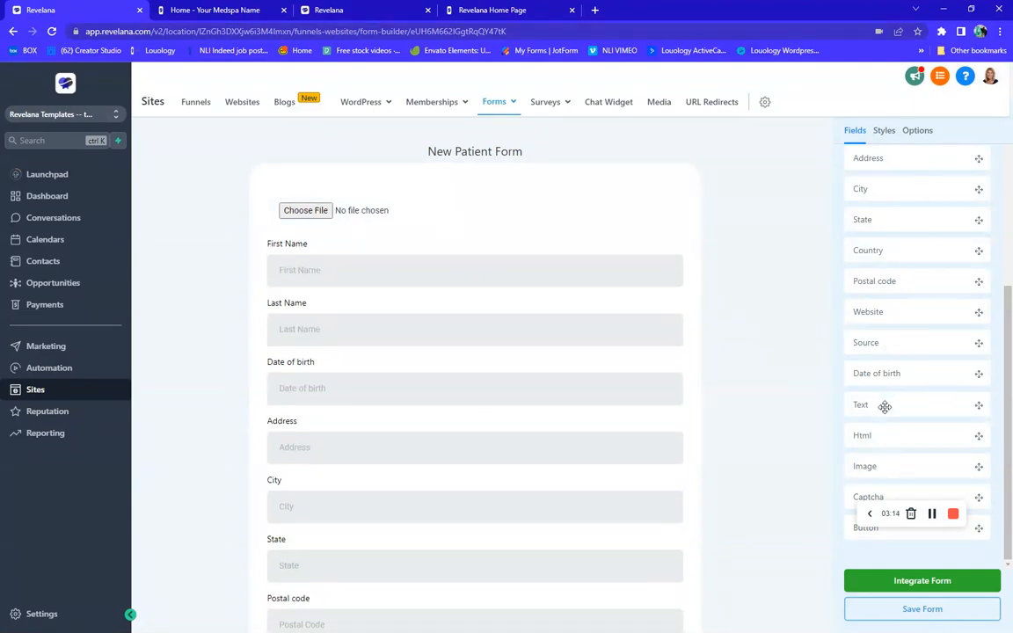
Add a Text element above the image upload field and set its font size to 20 px and weight to 413
drag(879, 407, 349, 202)
click(285, 209)
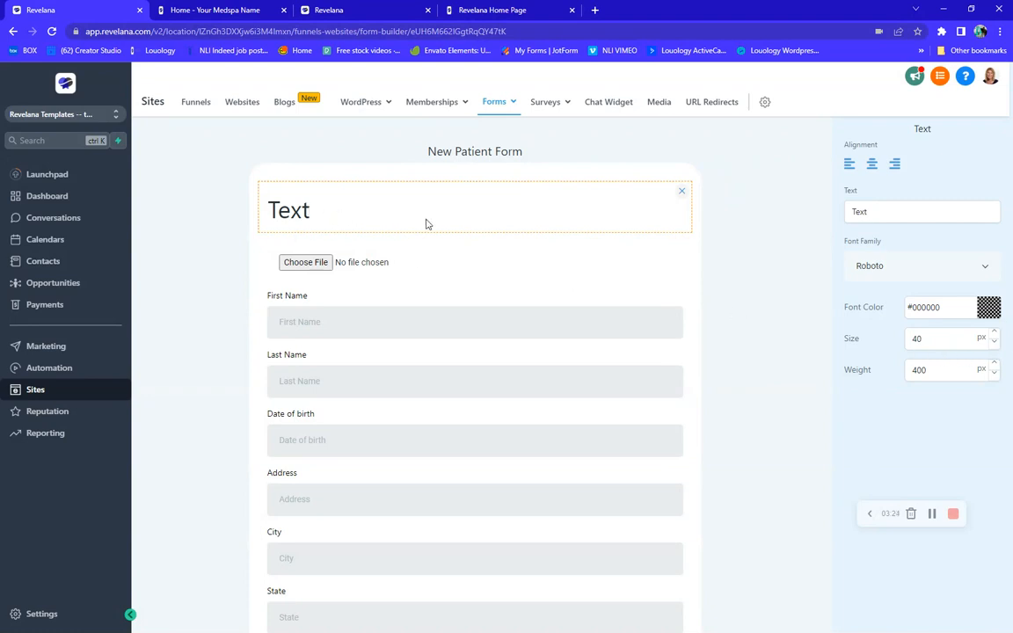
click(994, 344)
click(994, 344)
click(994, 344)
click(994, 343)
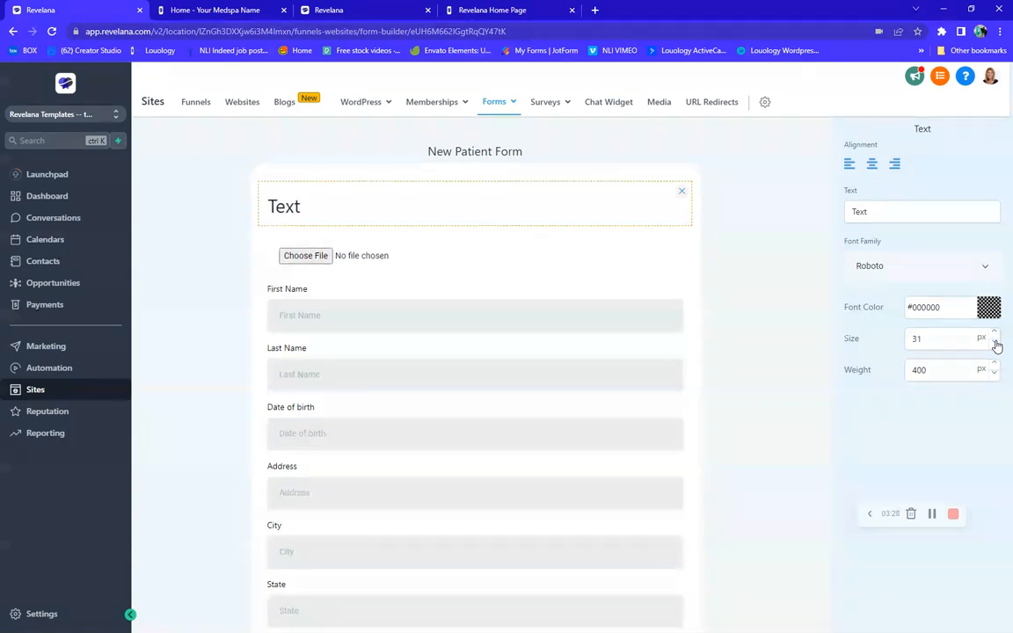
click(994, 344)
click(995, 343)
click(994, 344)
click(995, 344)
click(994, 344)
click(994, 344)
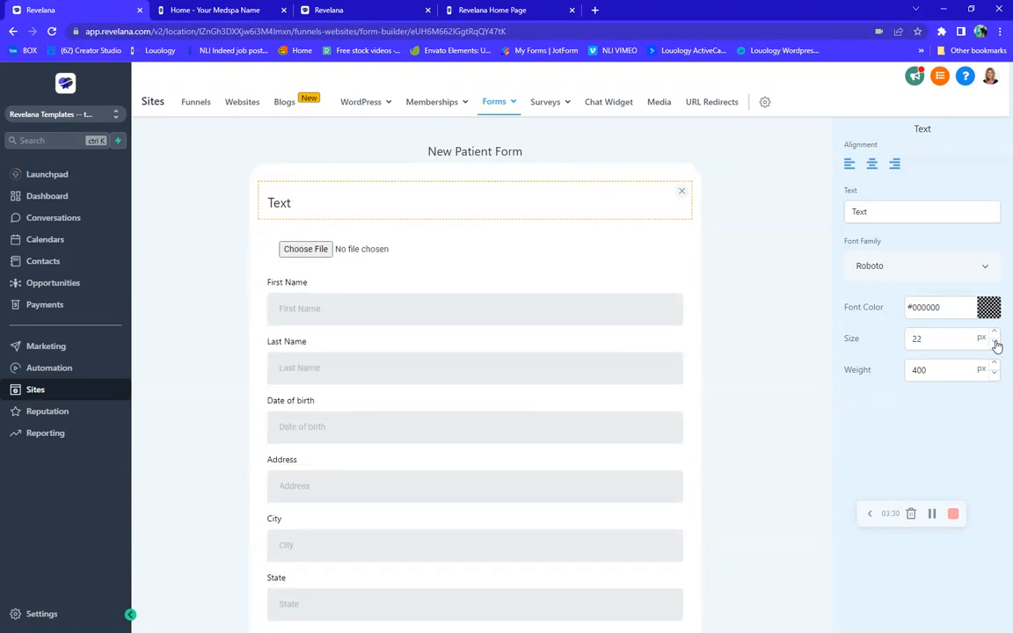
click(994, 344)
click(994, 343)
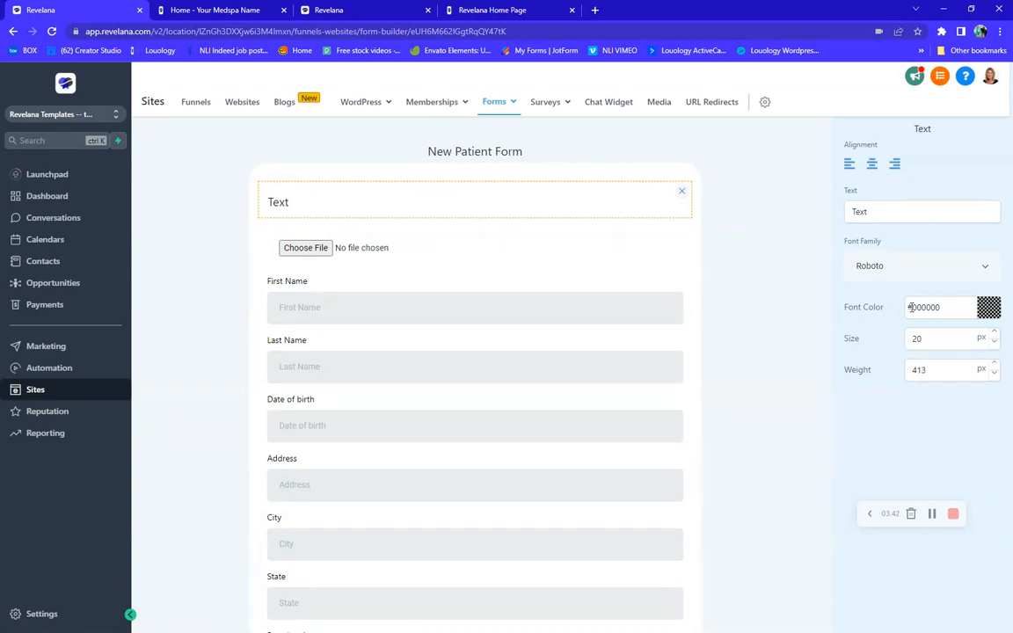
click(879, 267)
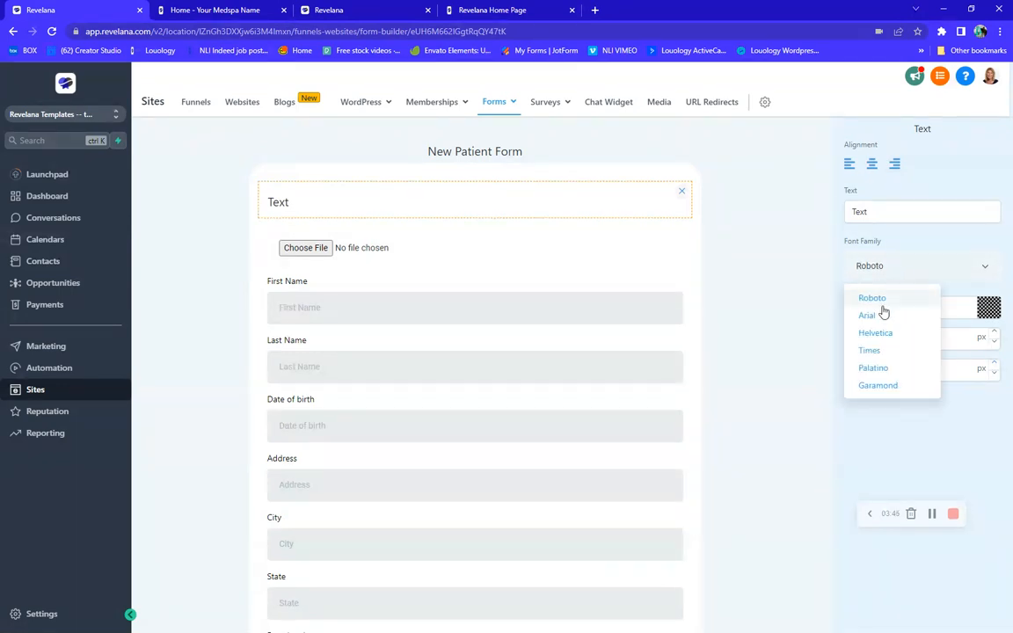
click(303, 286)
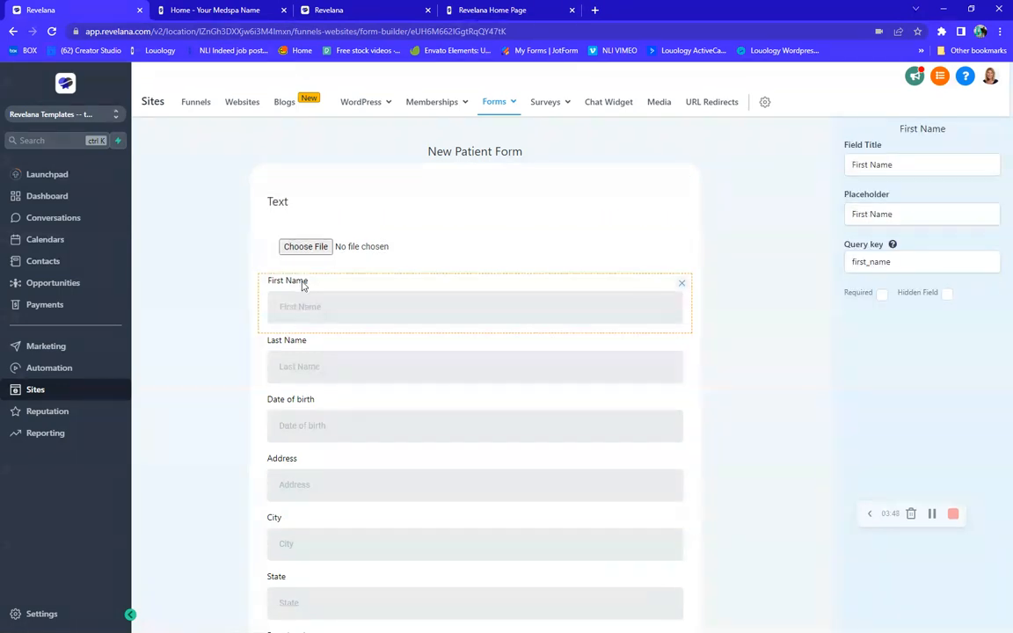
Change the Text element's wording to "Please upload a picture of your face here"
click(284, 199)
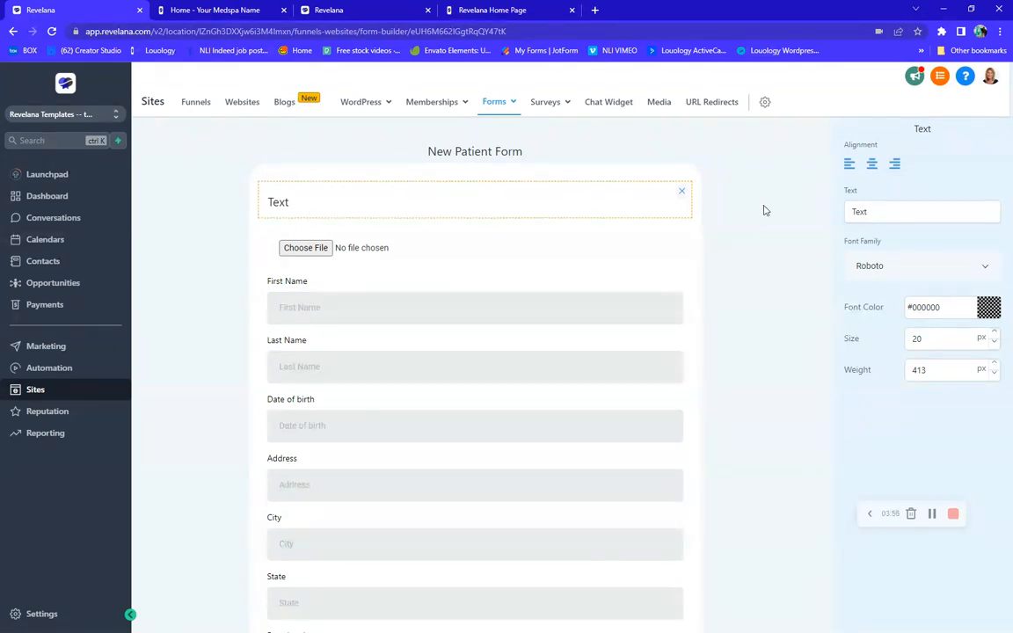
drag(884, 215, 857, 212)
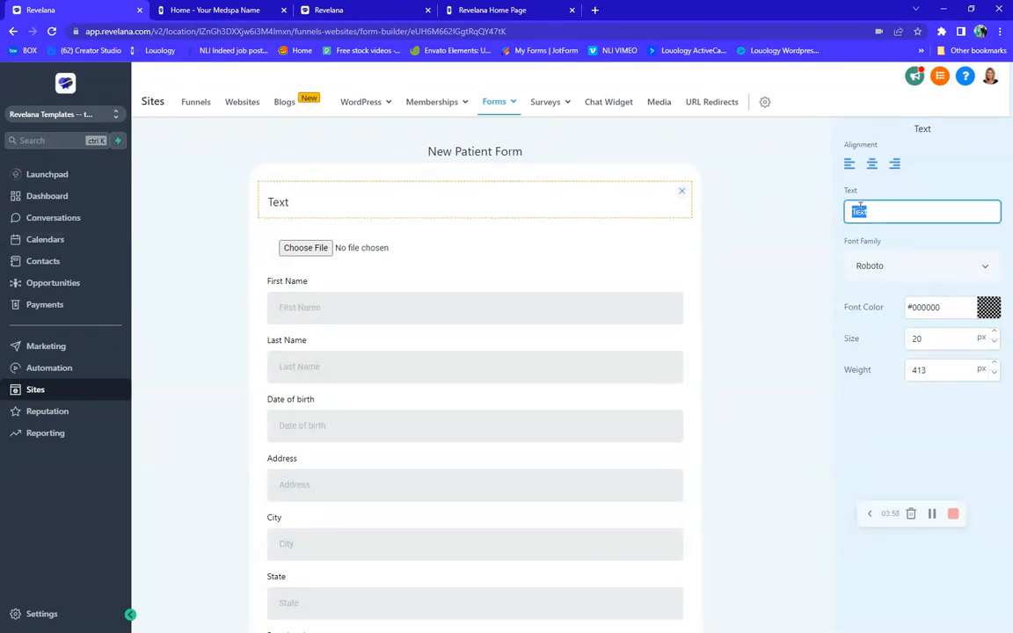
text(Please upload a pic)
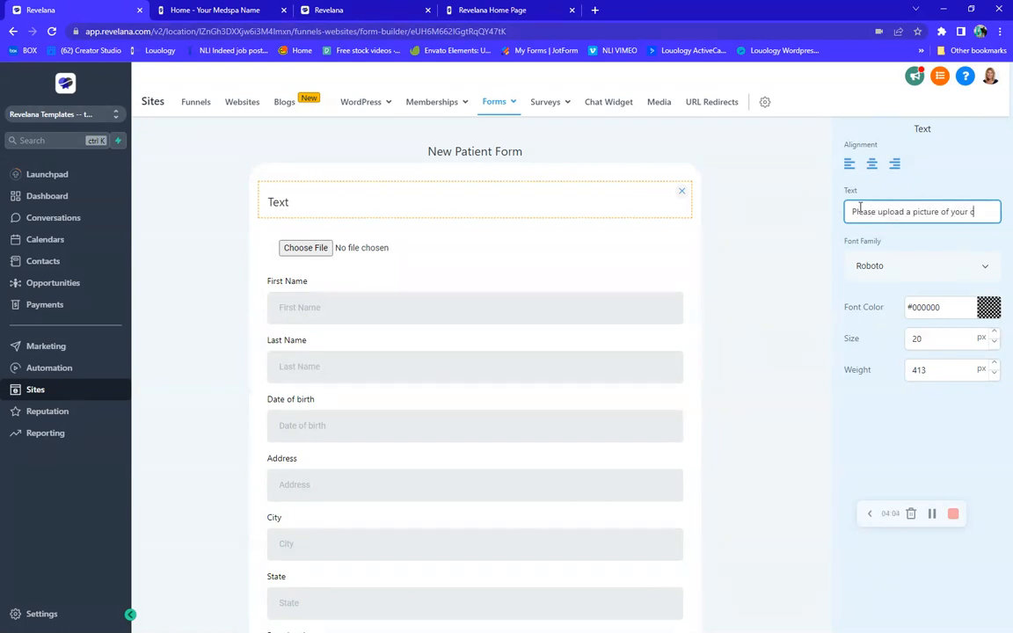
text(ture of your condition)
text(here)
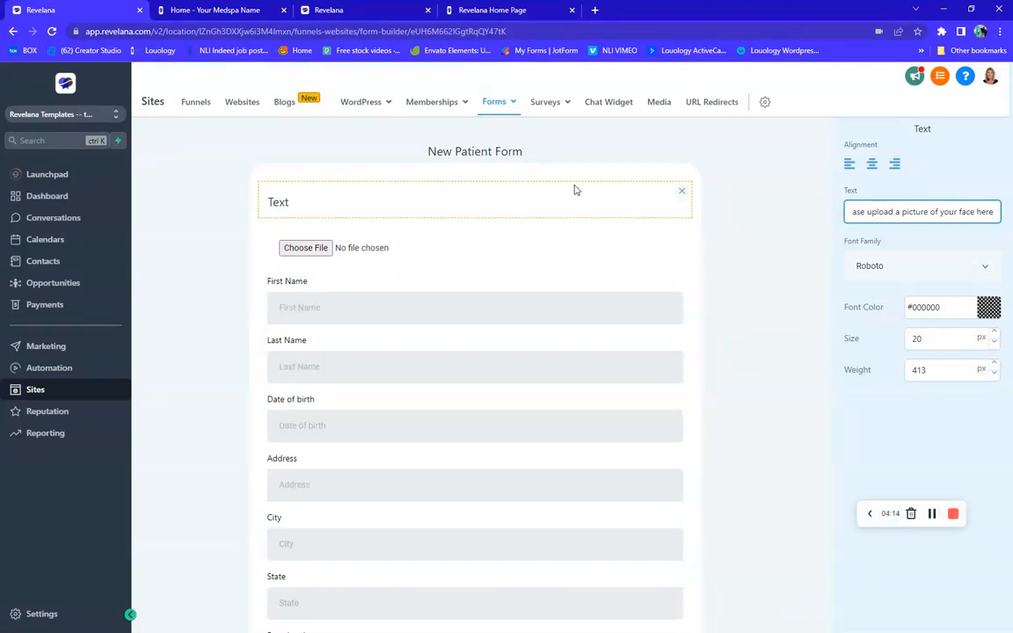
click(765, 455)
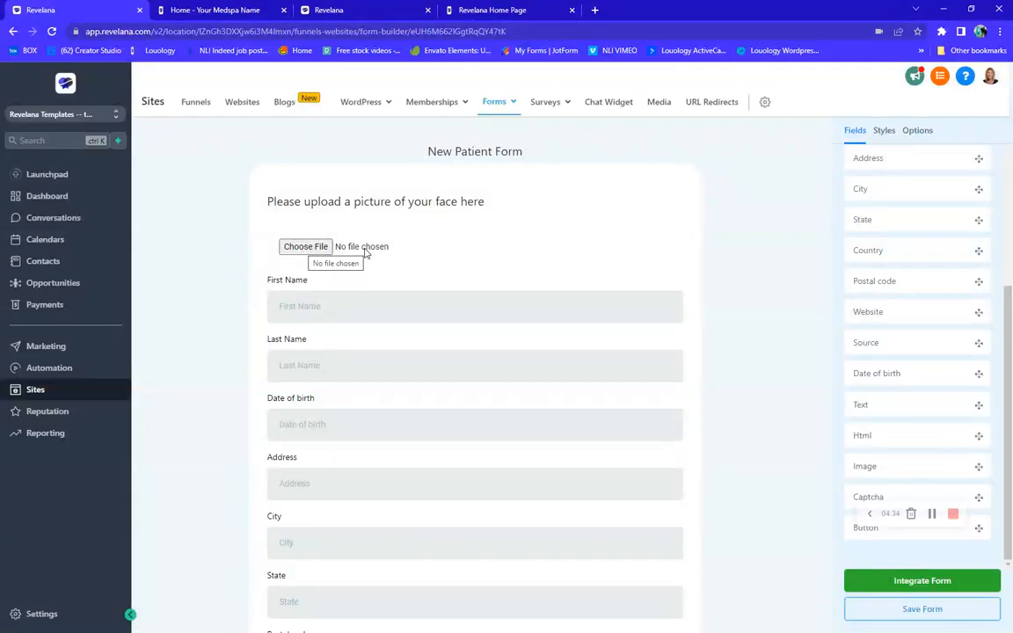
Delete the "Please upload a picture of your face here" text element from the form
scroll(394, 335, down, 6)
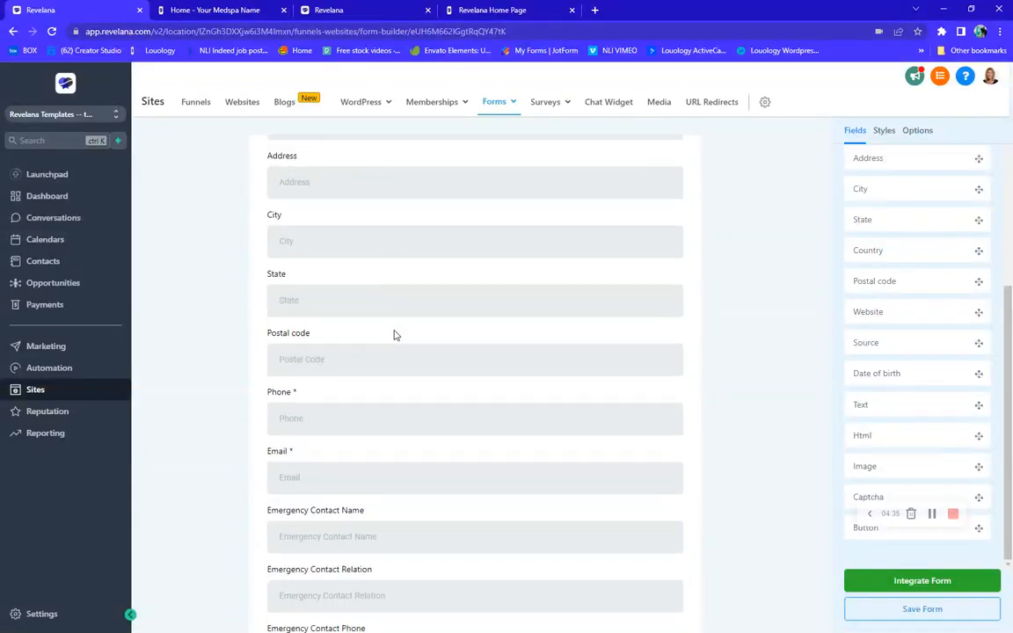
scroll(394, 334, down, 3)
scroll(394, 335, up, 9)
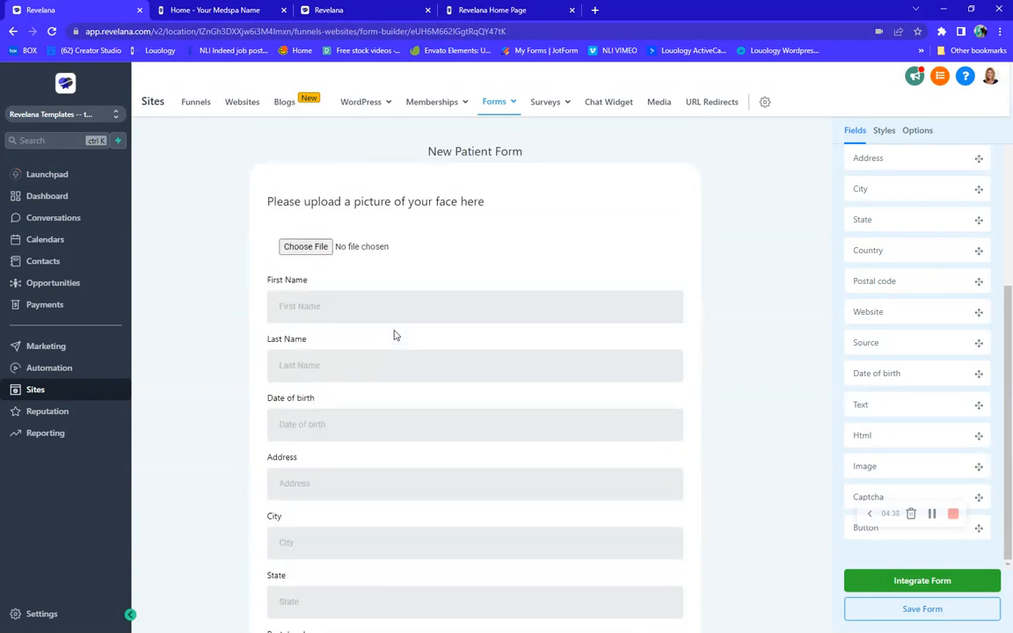
click(365, 200)
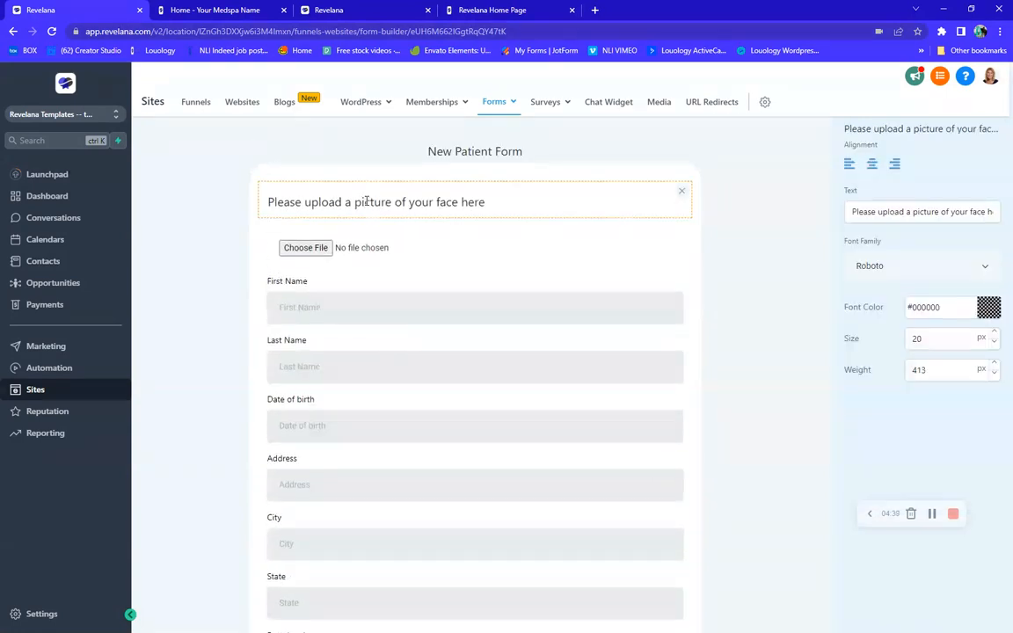
click(682, 191)
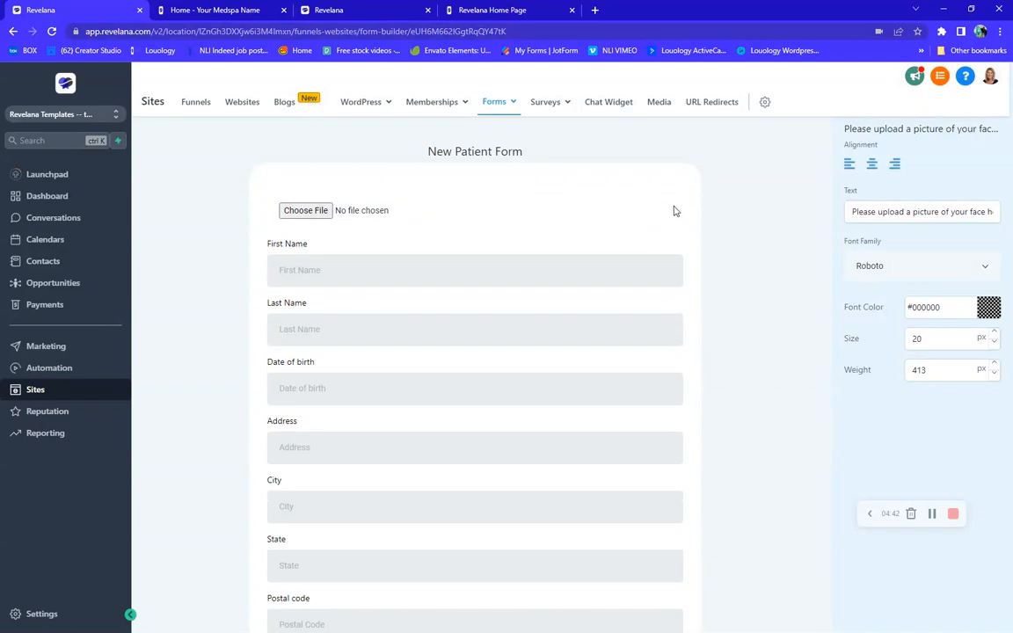
Delete the image upload field above First Name from the form
click(610, 217)
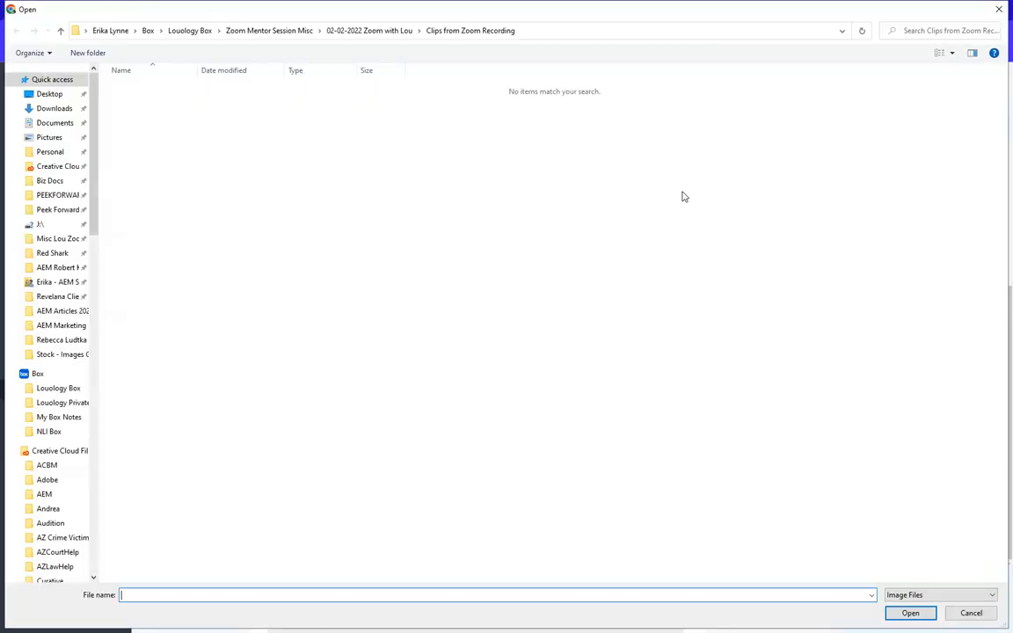
click(999, 9)
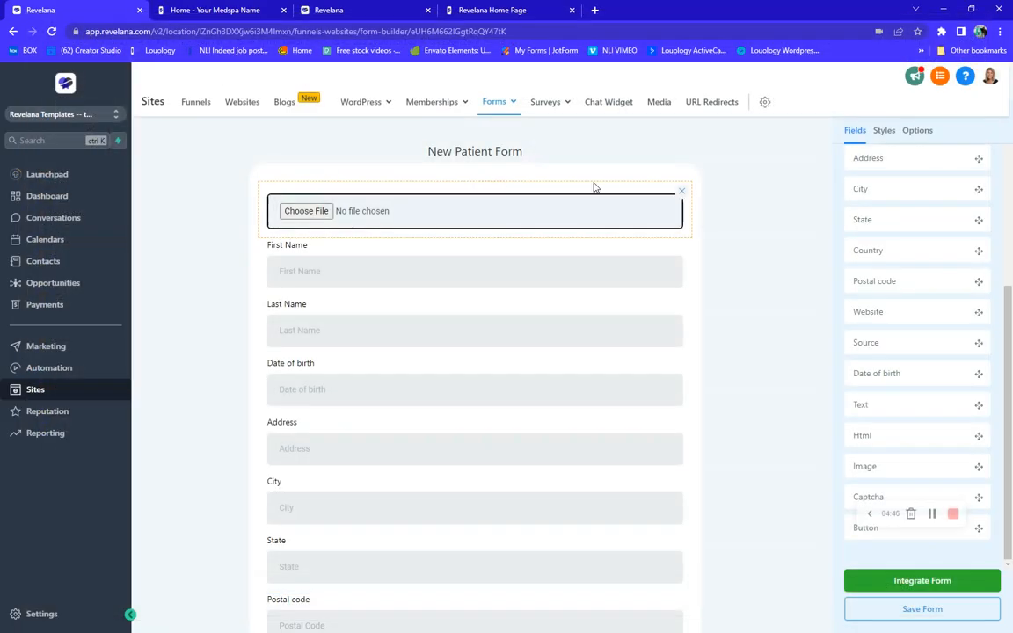
click(682, 193)
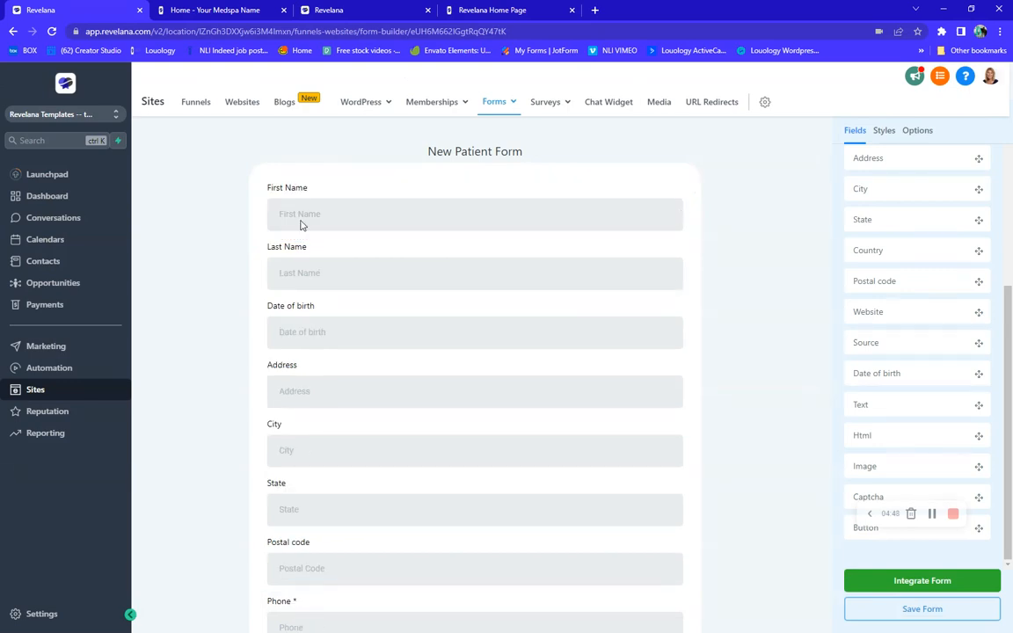
Review the remaining form fields and the form's options, including its name, submit action and Facebook Pixel settings
scroll(617, 277, down, 15)
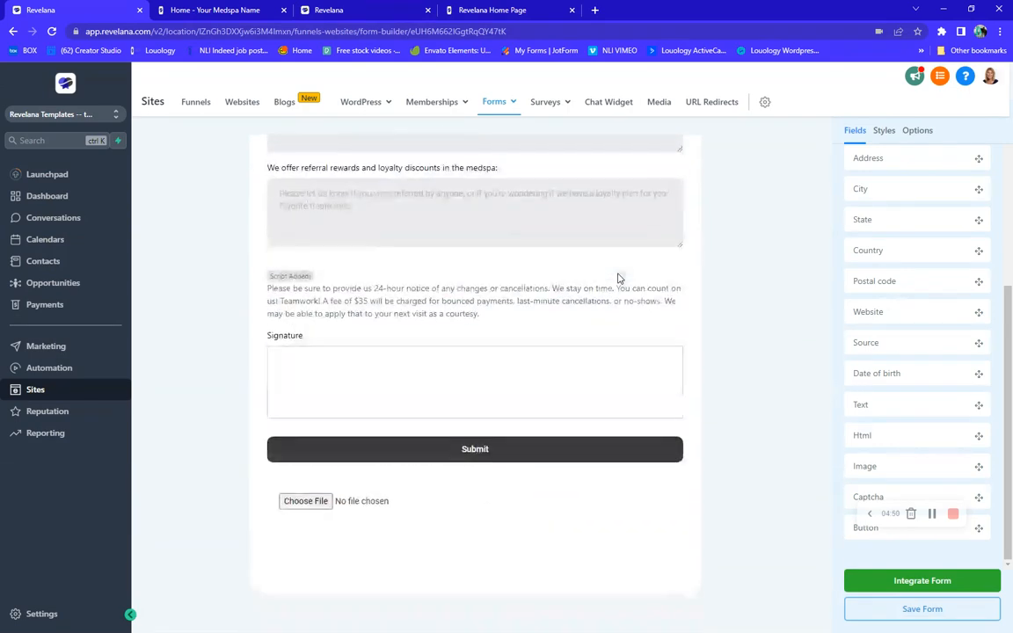
scroll(617, 278, up, 10)
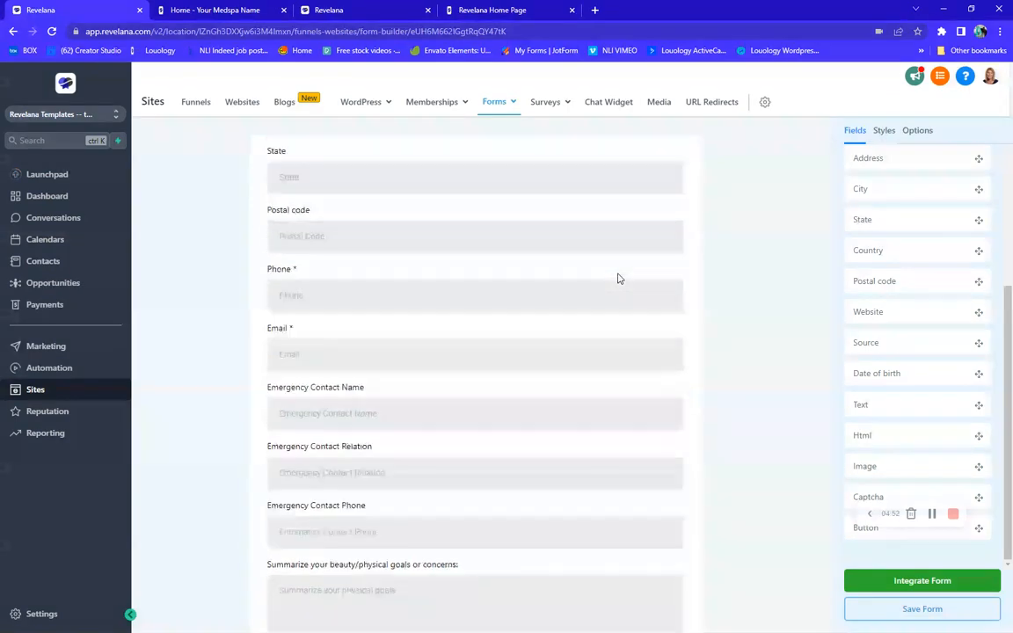
scroll(617, 277, down, 3)
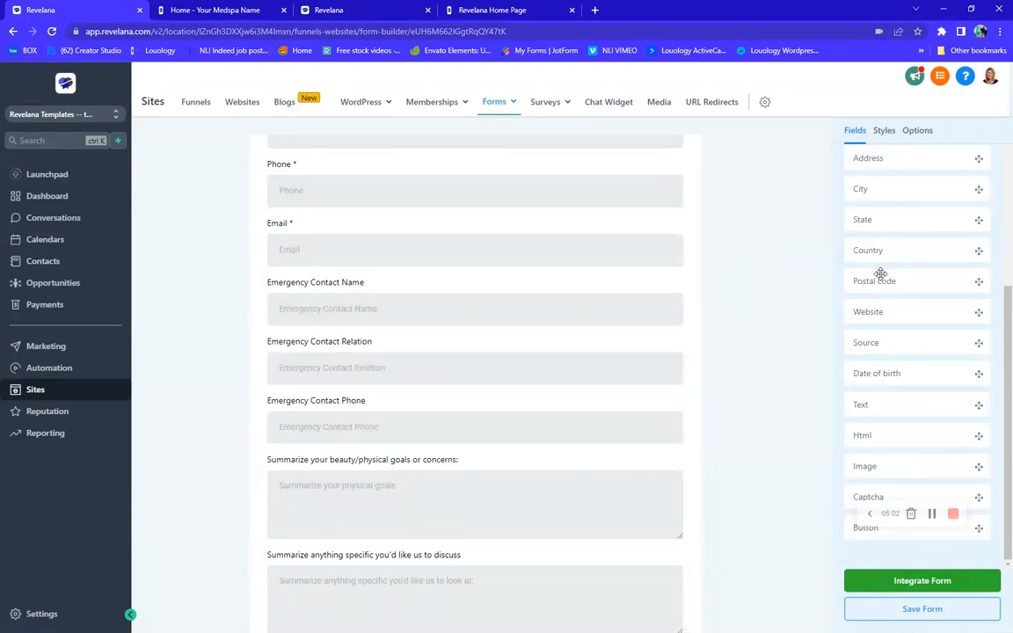
click(871, 519)
click(918, 134)
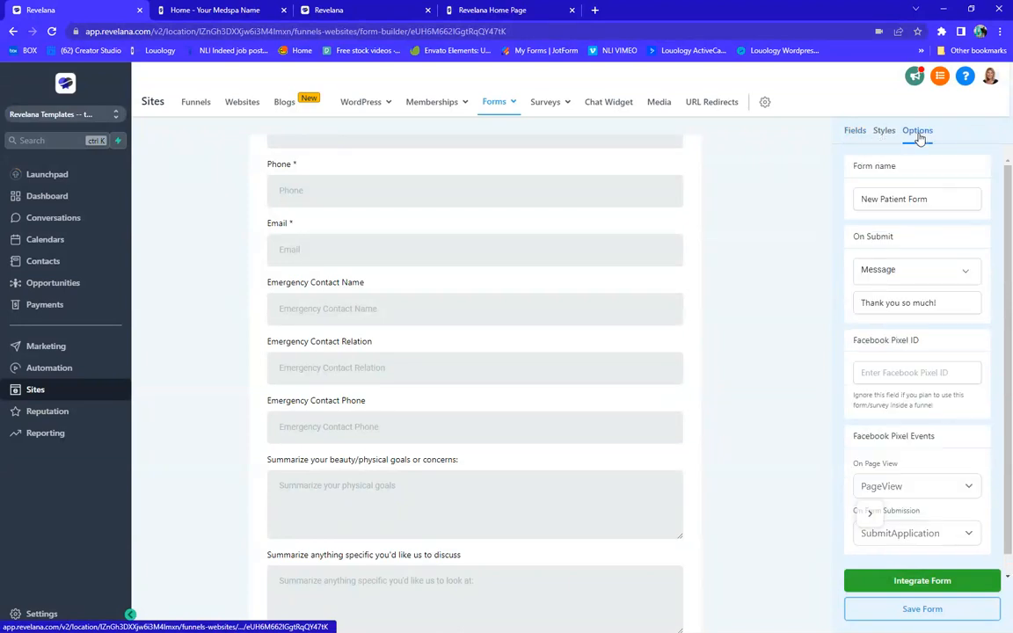
scroll(947, 326, down, 1)
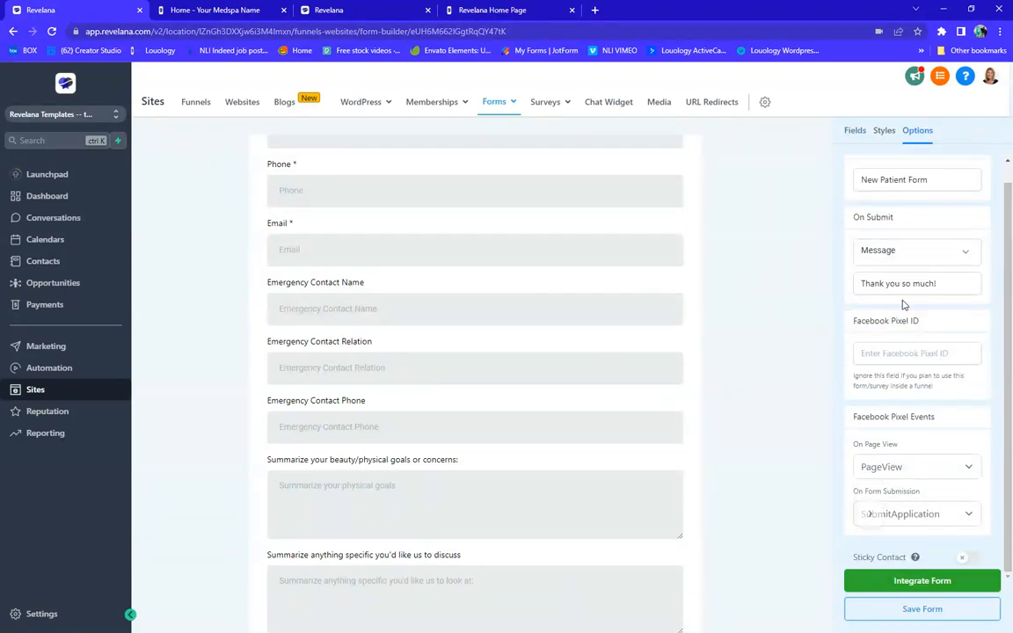
scroll(902, 300, up, 1)
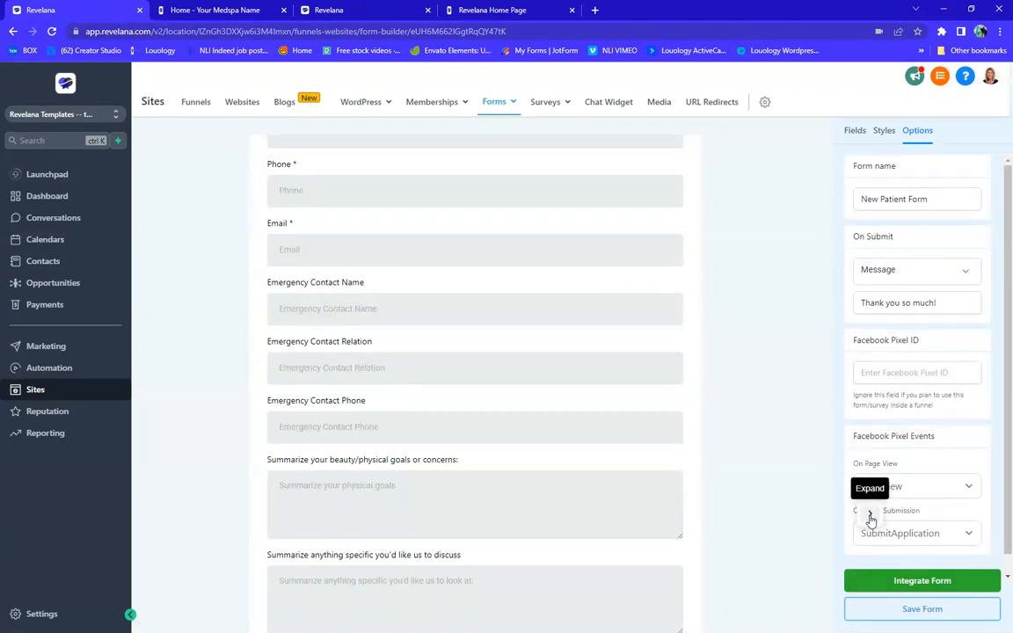
click(869, 519)
click(932, 512)
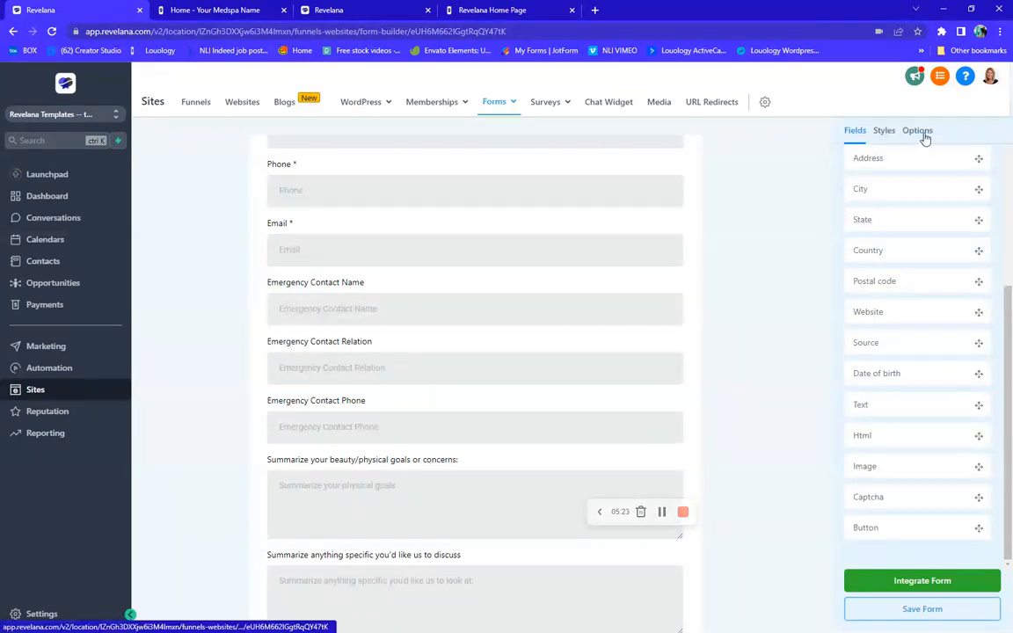
Look through the available custom fields and start a new custom field of the Checkbox type
scroll(923, 240, up, 5)
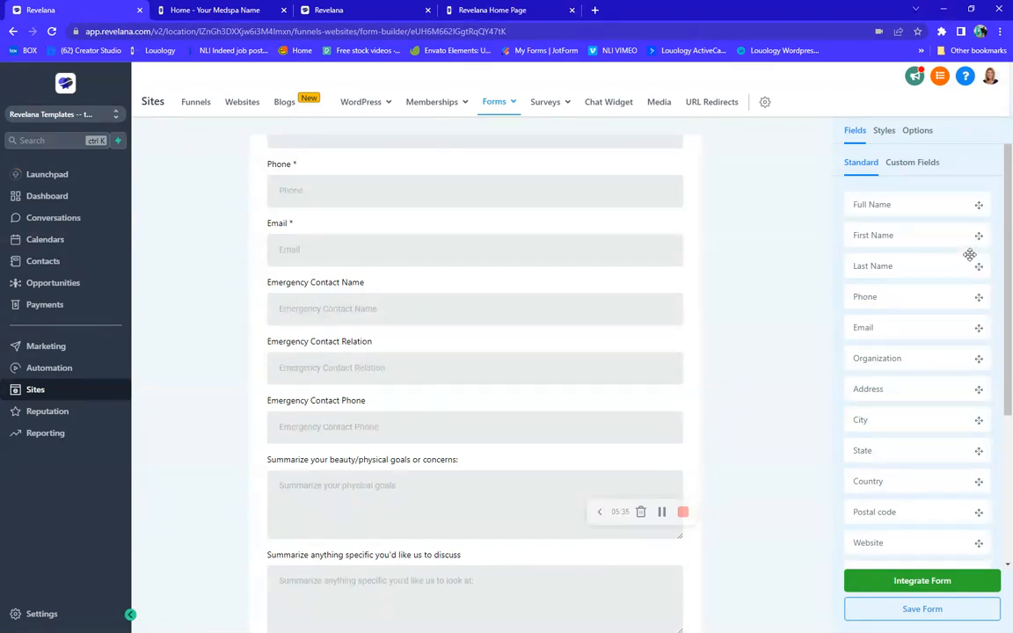
click(938, 166)
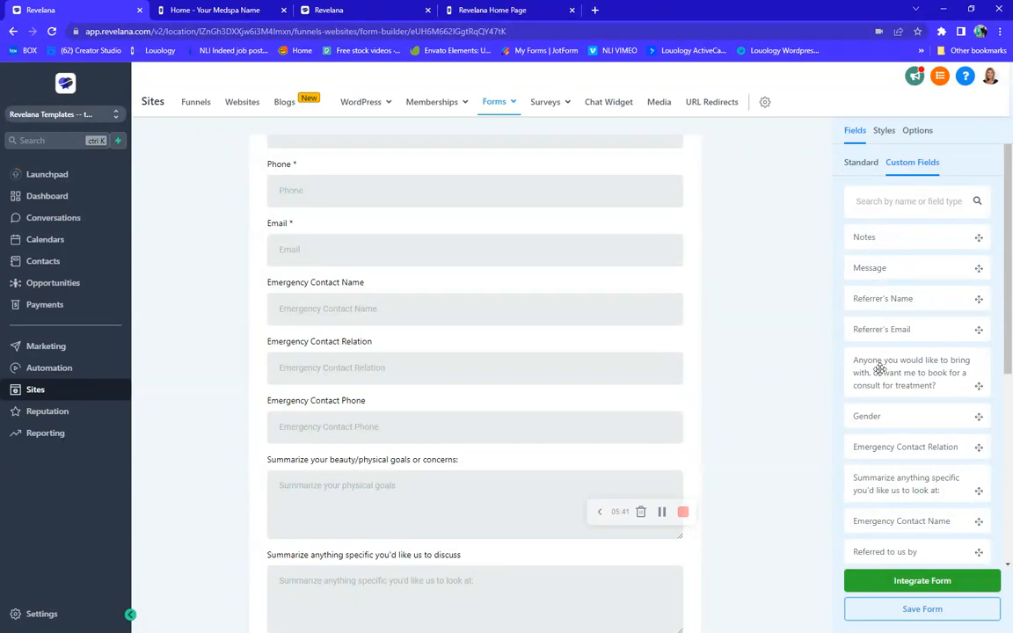
scroll(879, 370, down, 8)
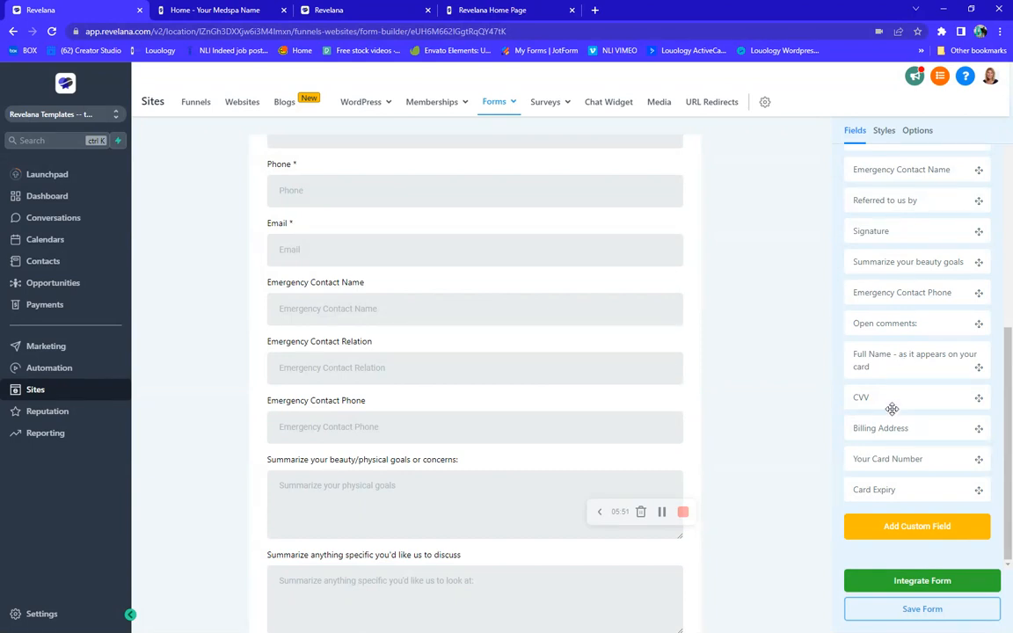
scroll(891, 408, up, 4)
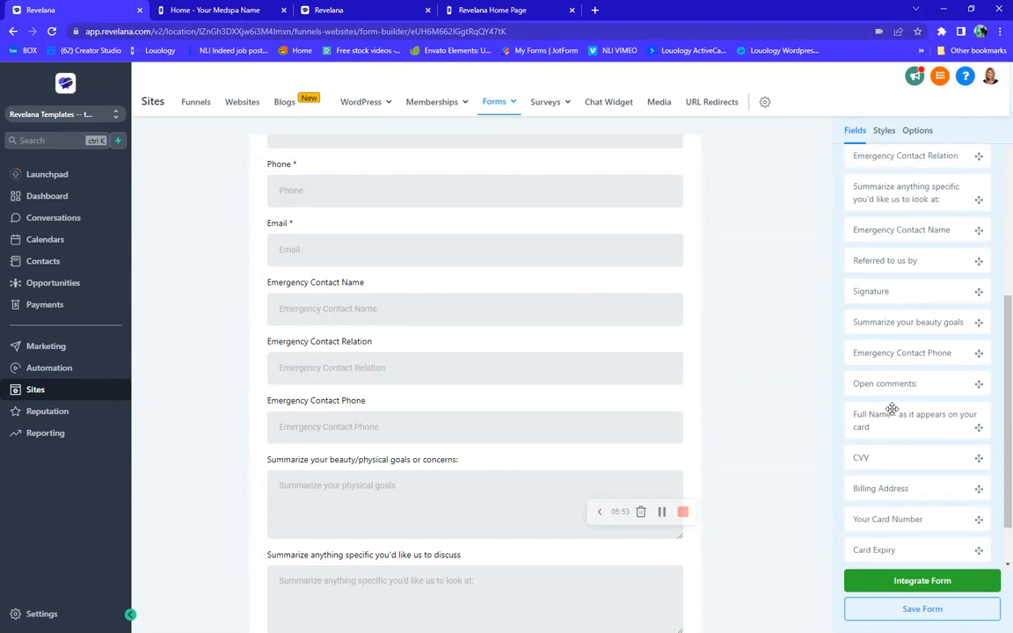
scroll(891, 408, up, 3)
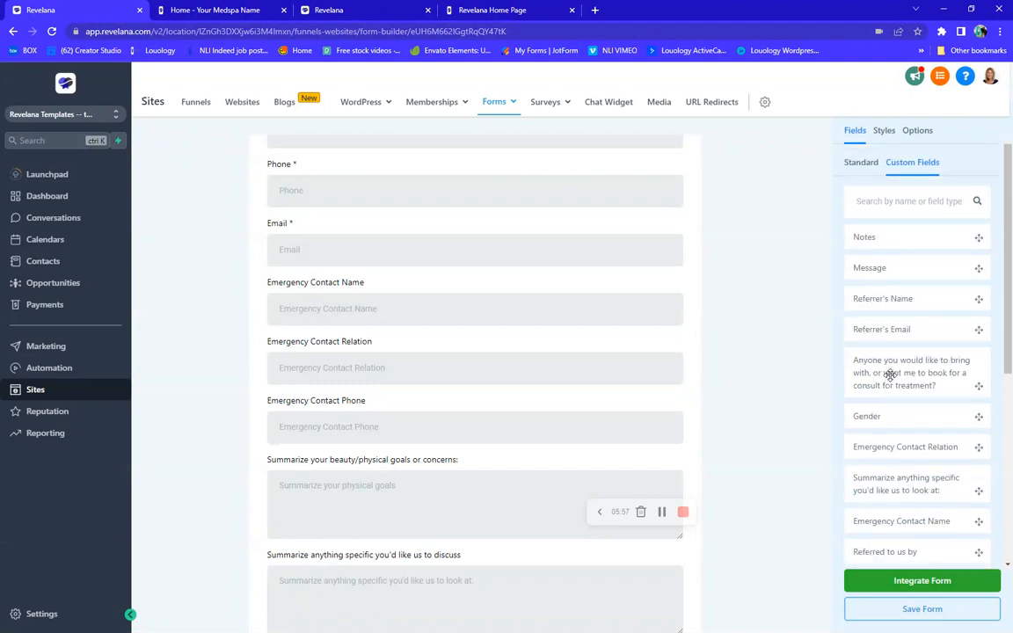
scroll(893, 347, down, 5)
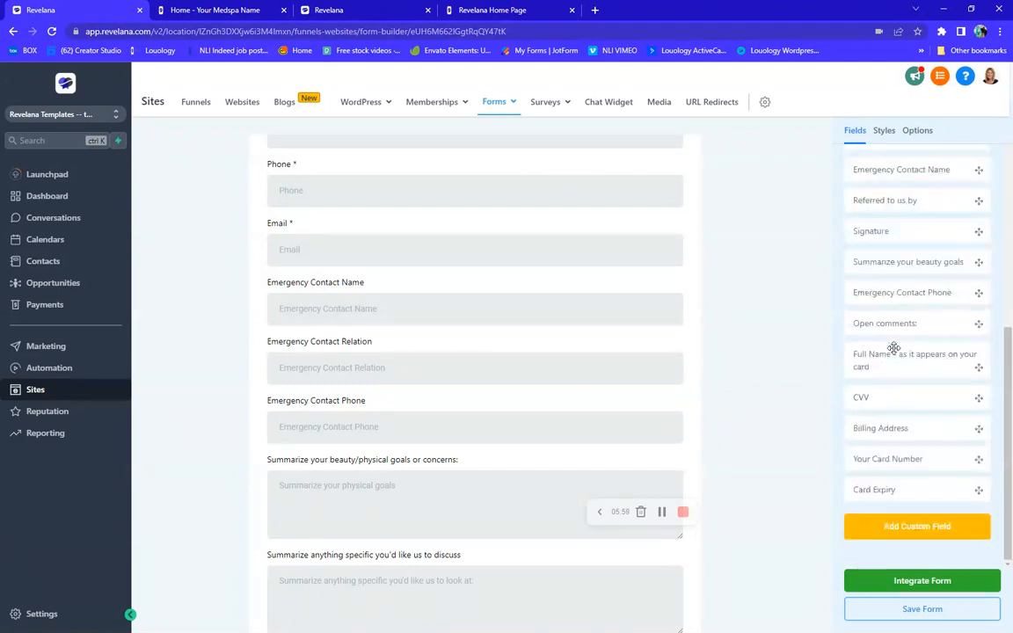
click(923, 527)
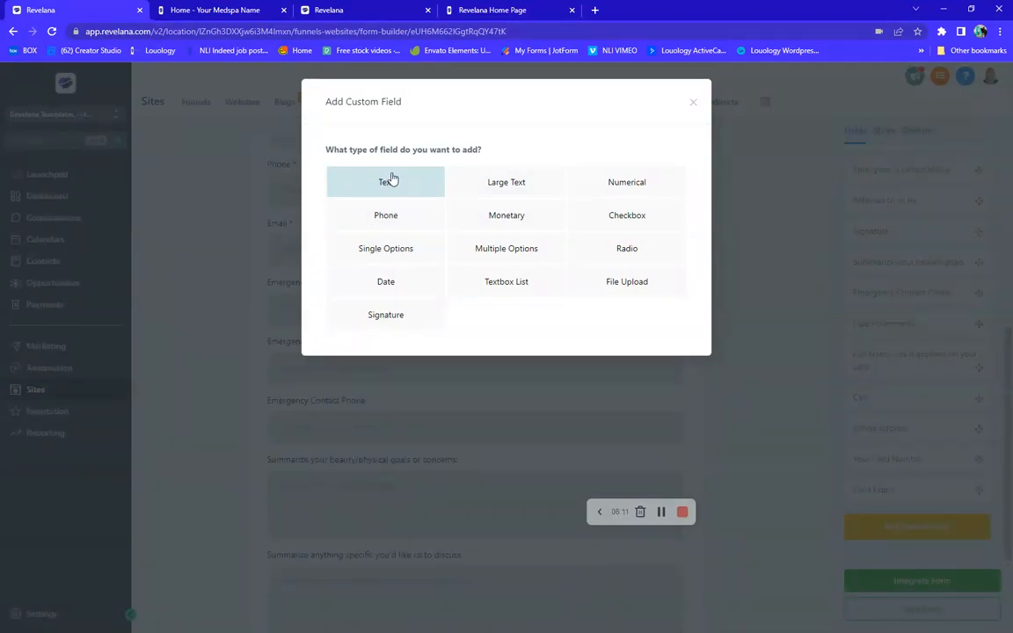
click(627, 219)
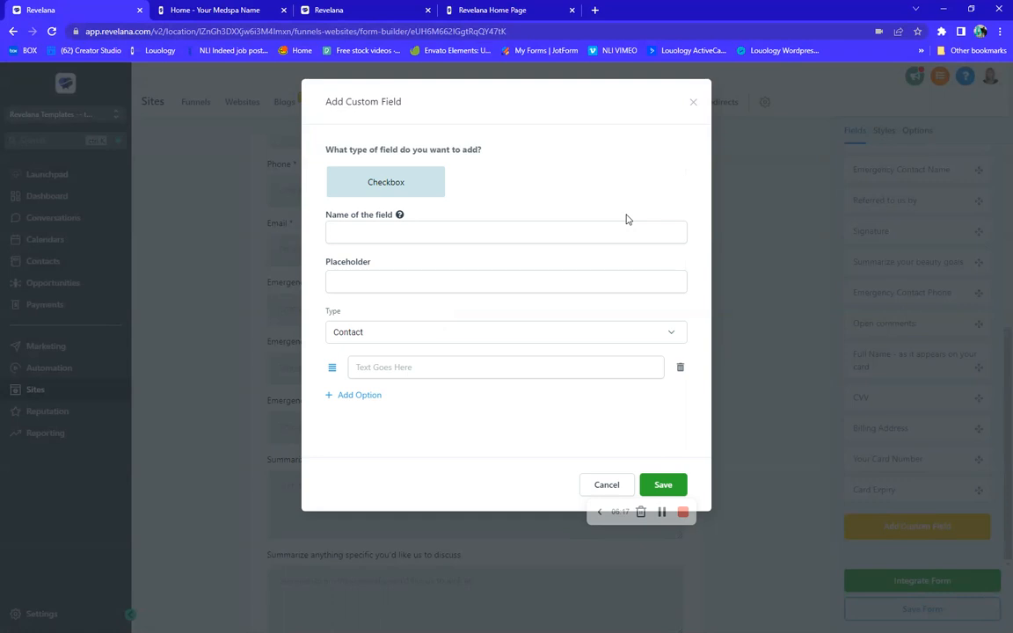
Name the new checkbox field "Have you ever had this procedure before?"
click(408, 229)
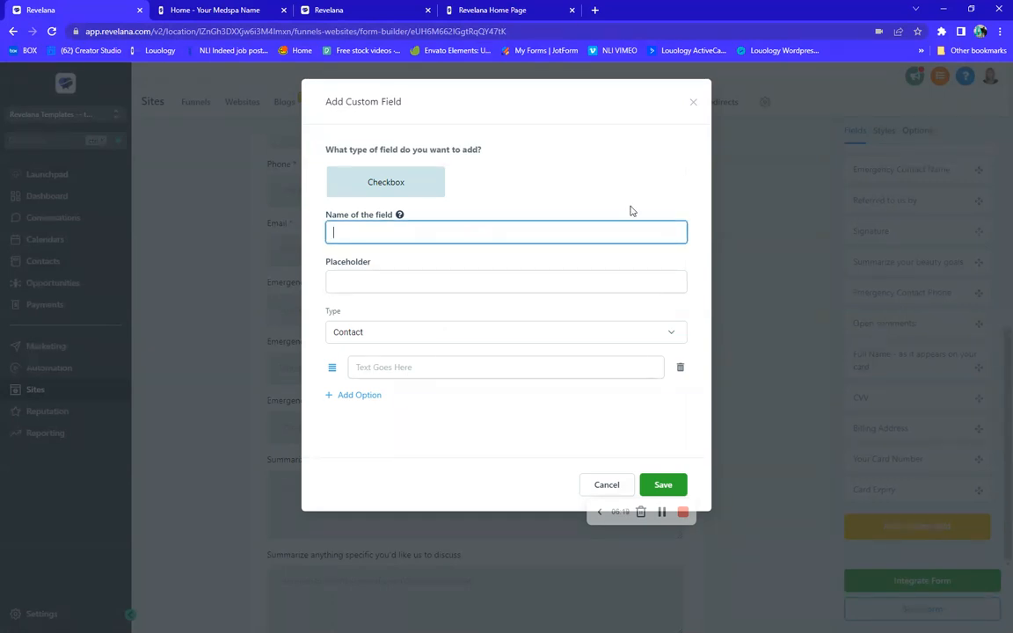
text(Have you ever had this procedure)
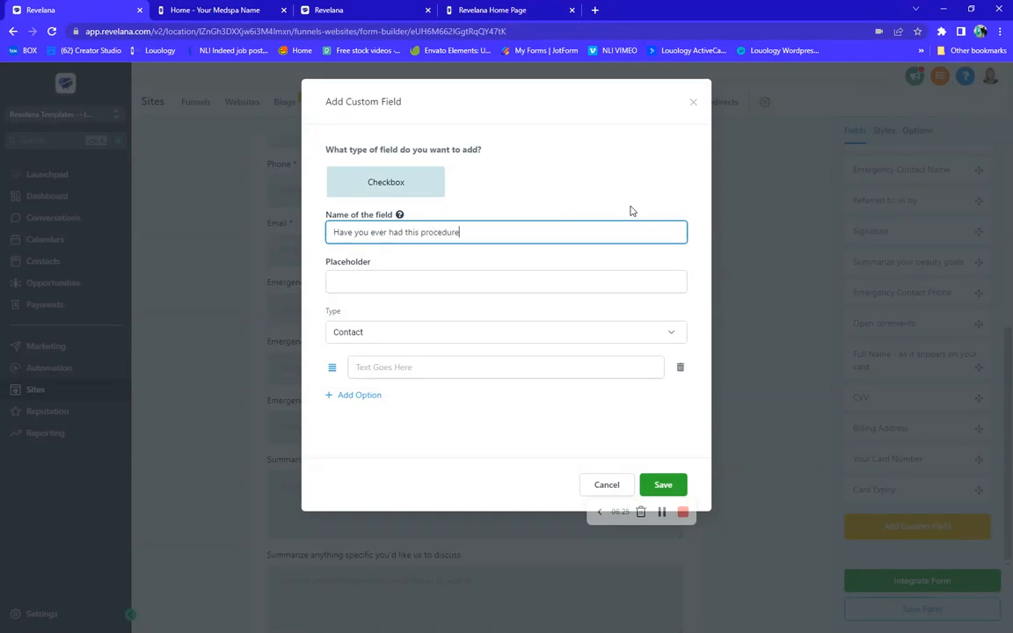
text( before?)
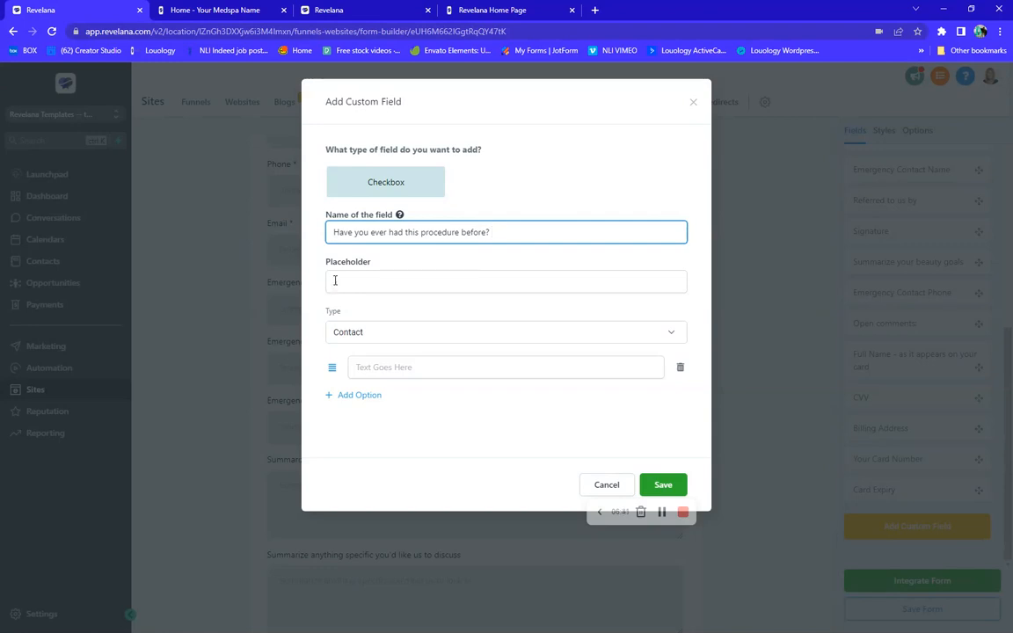
click(347, 279)
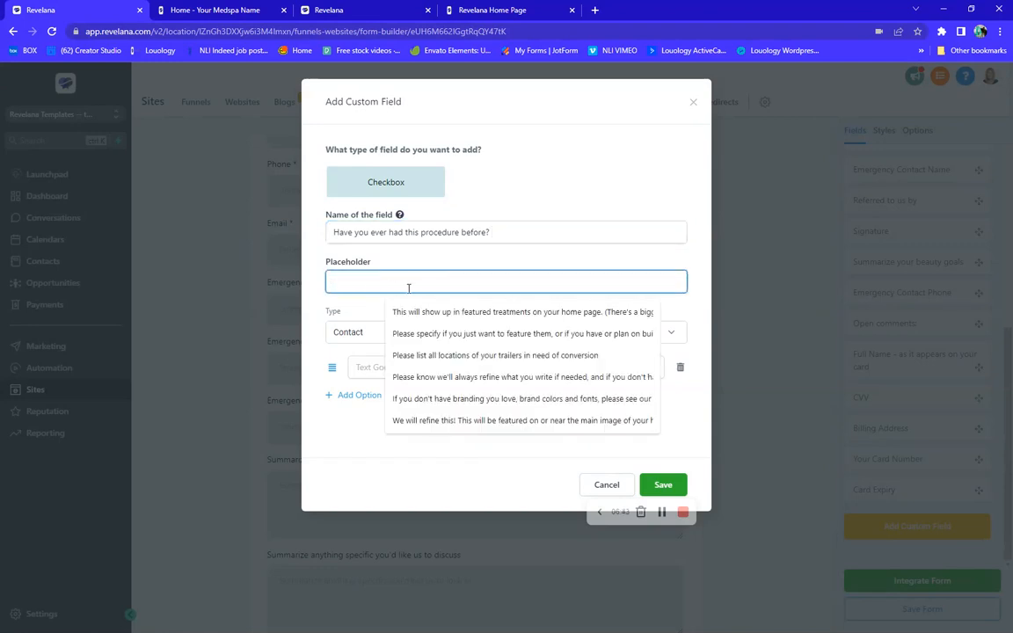
click(547, 234)
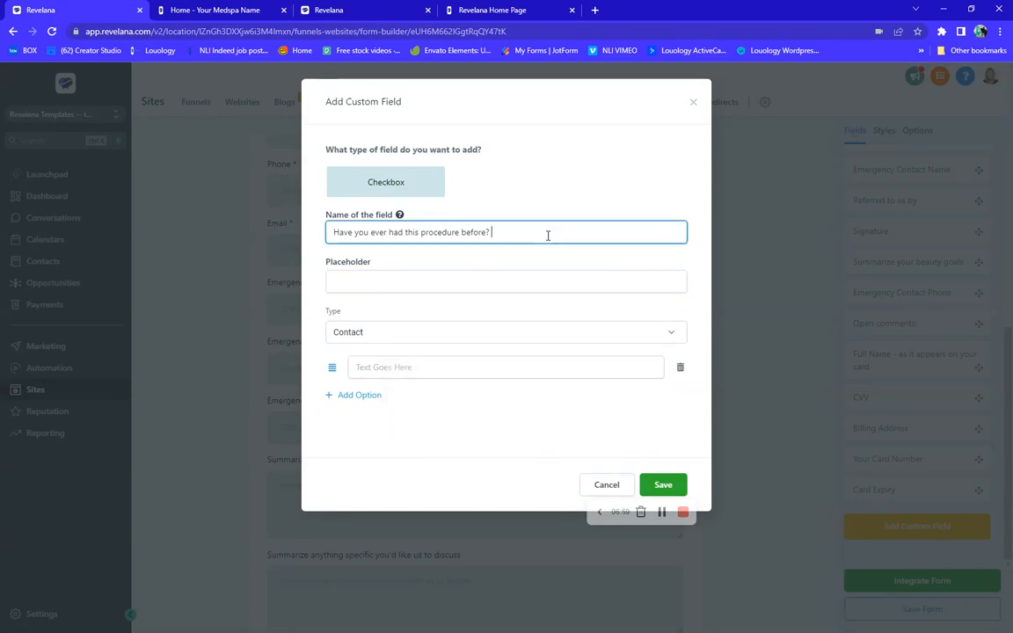
Give the checkbox field the options Yes and No, and save the custom field
click(360, 369)
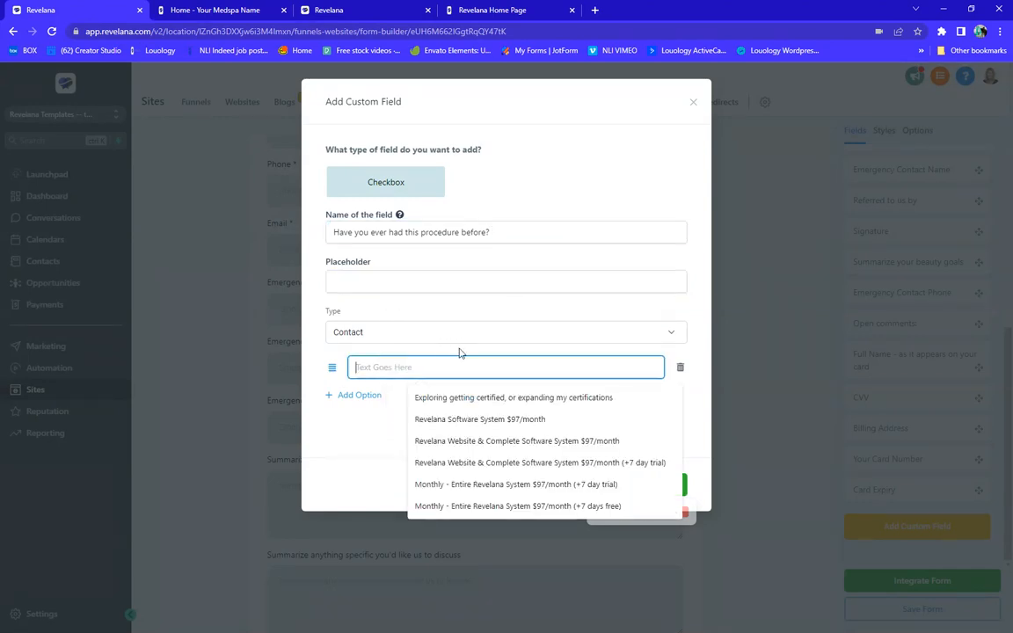
text(Yes)
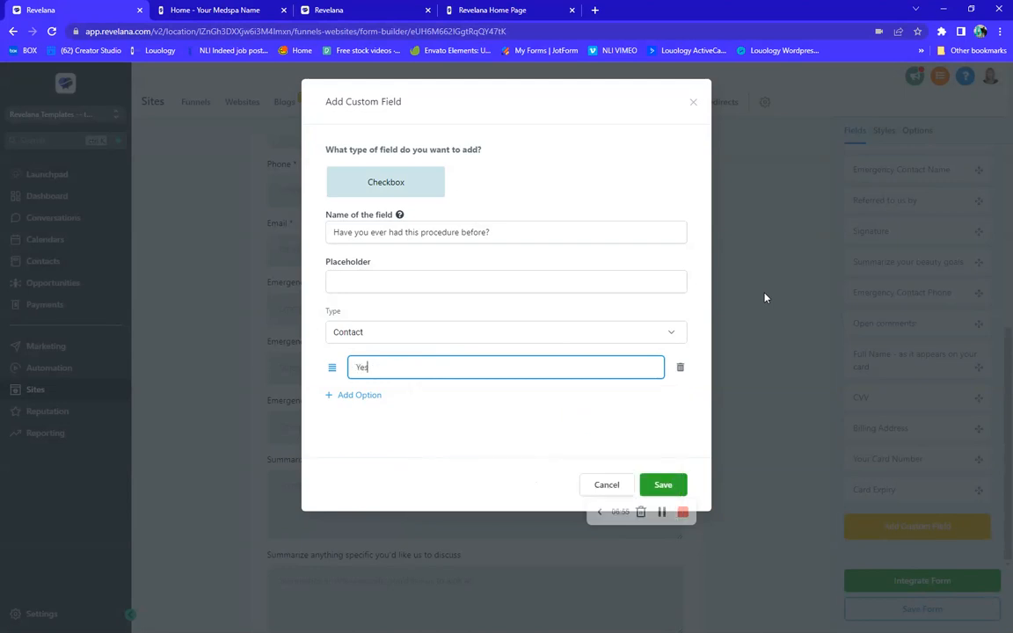
click(347, 398)
click(373, 401)
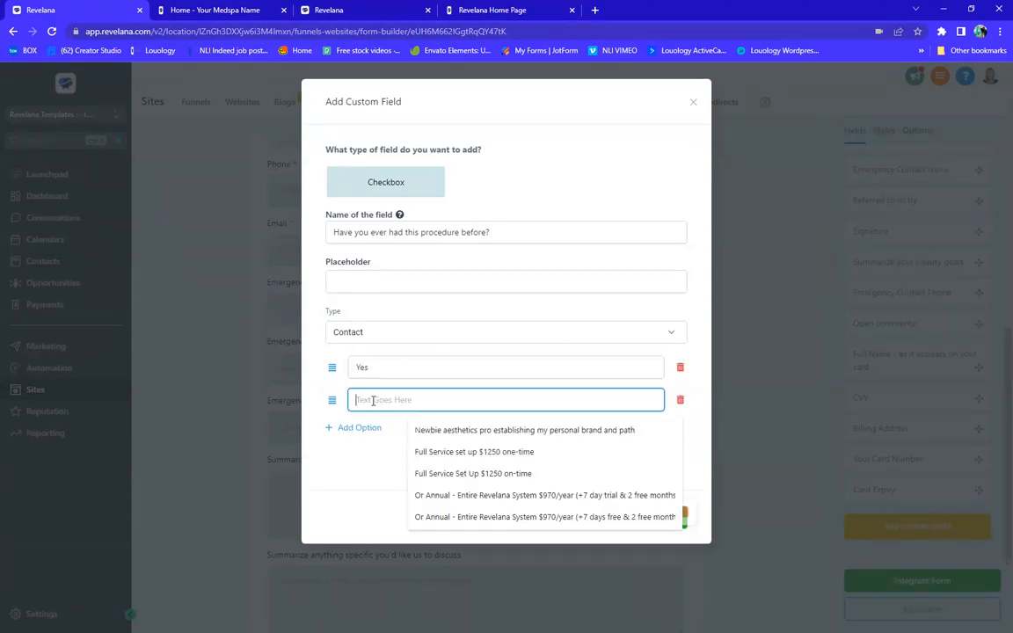
text(No)
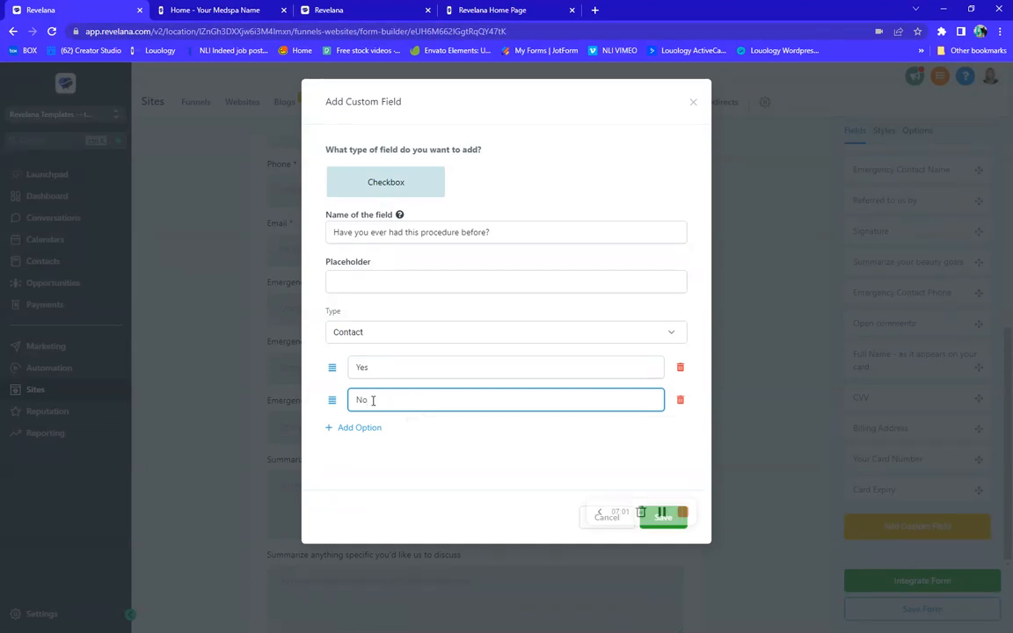
click(432, 452)
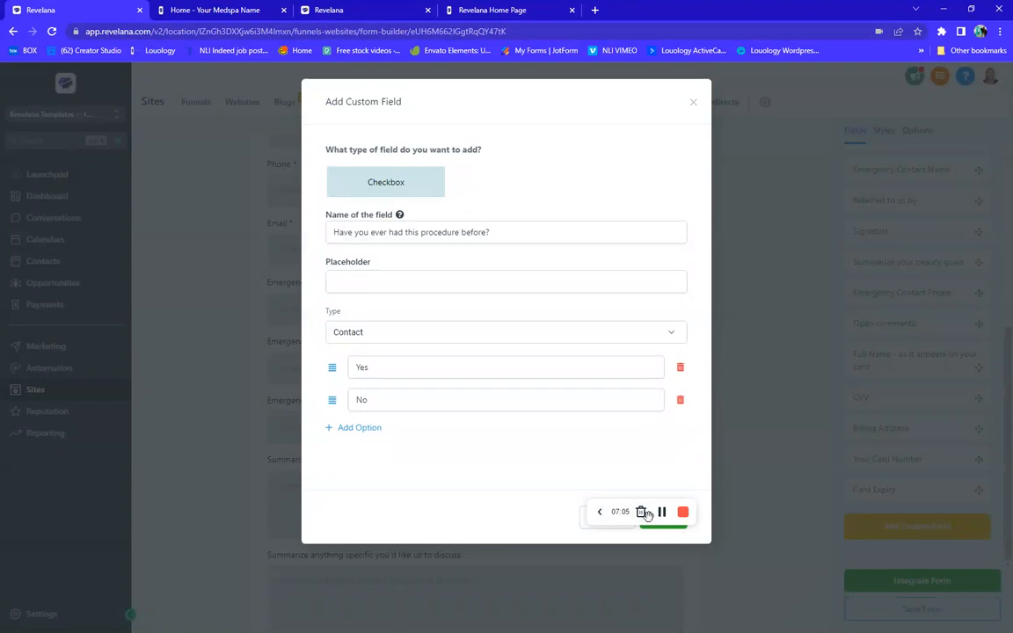
click(600, 514)
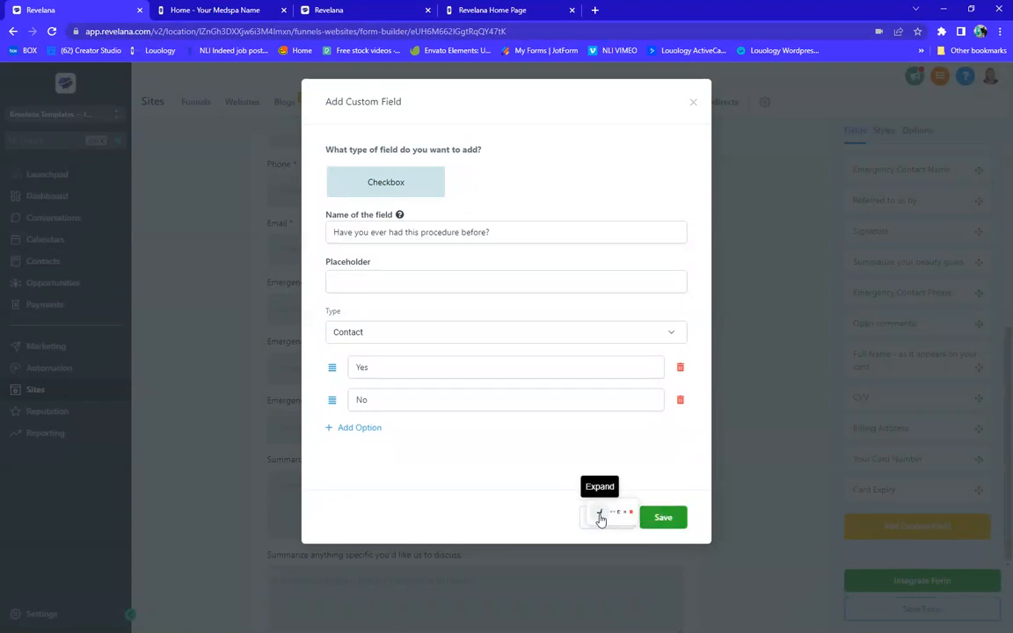
click(664, 519)
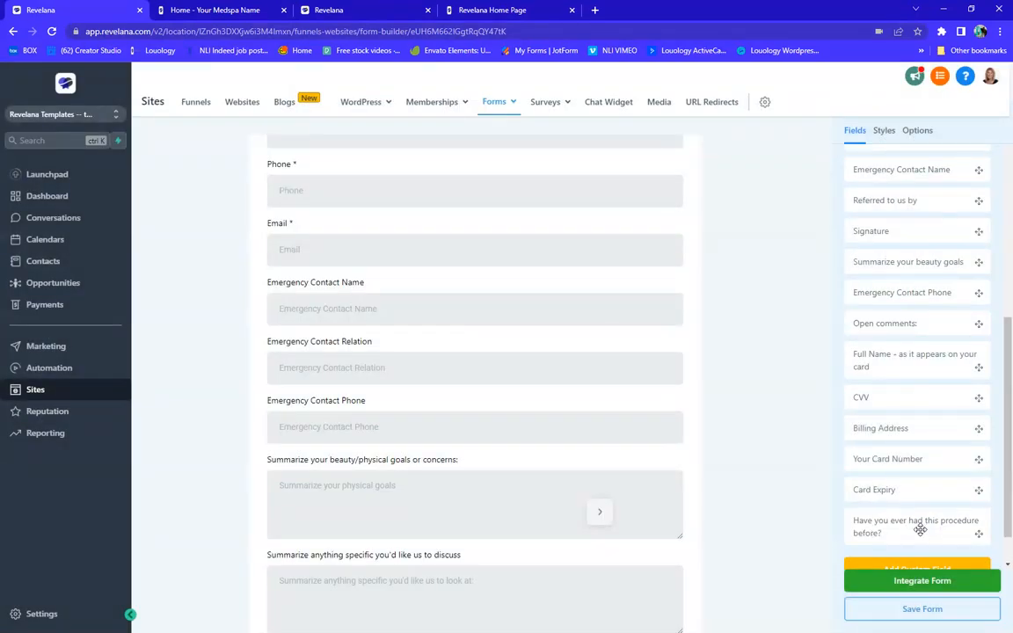
Place the "Have you ever had this procedure before?" field between Email and Emergency Contact Name, and select it to show its settings
drag(919, 529, 384, 279)
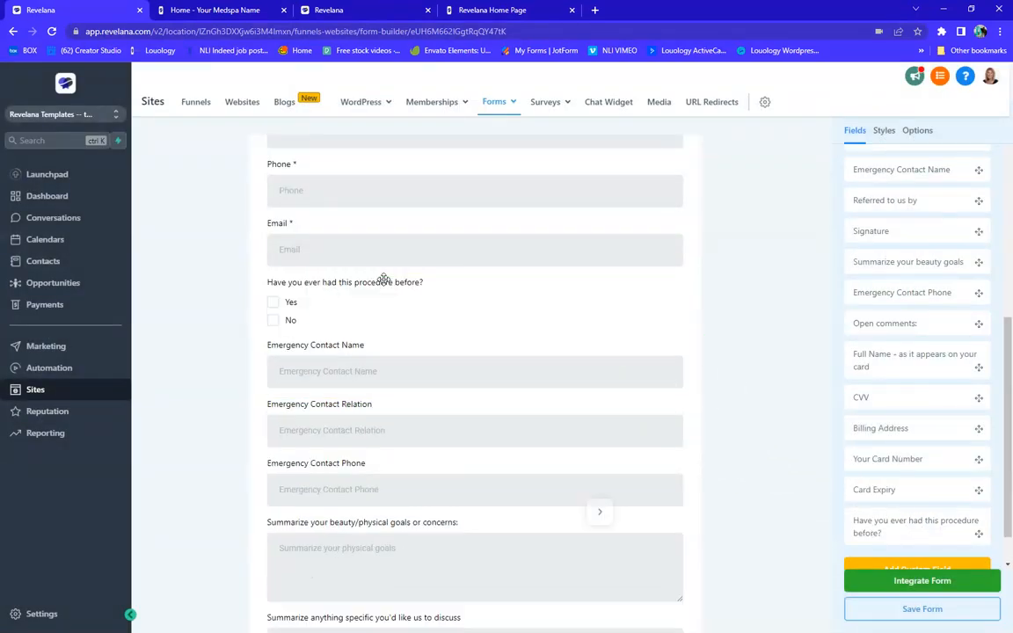
click(273, 308)
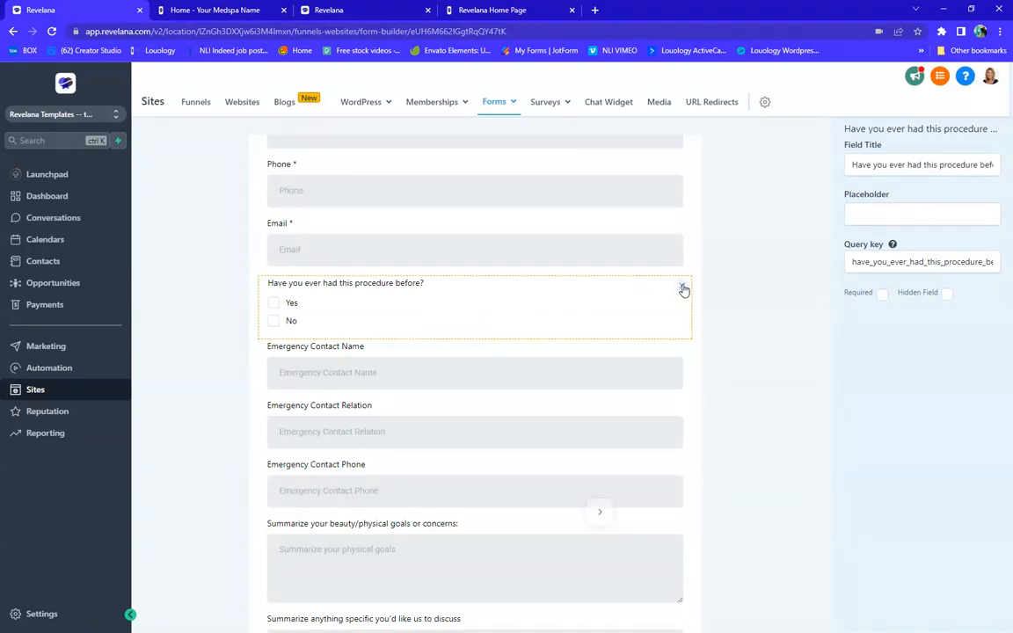
click(706, 353)
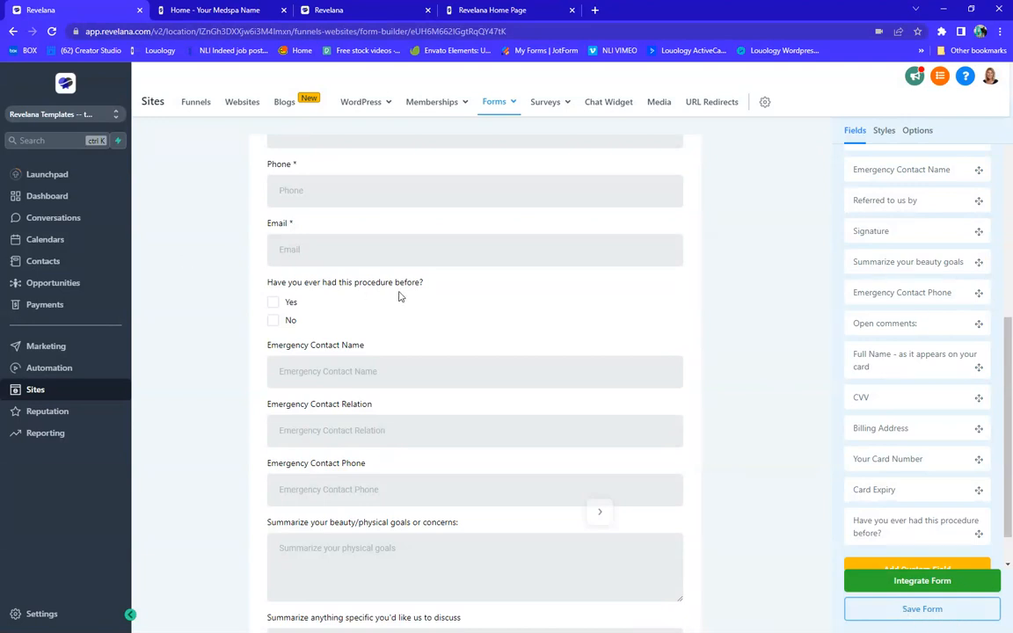
click(554, 299)
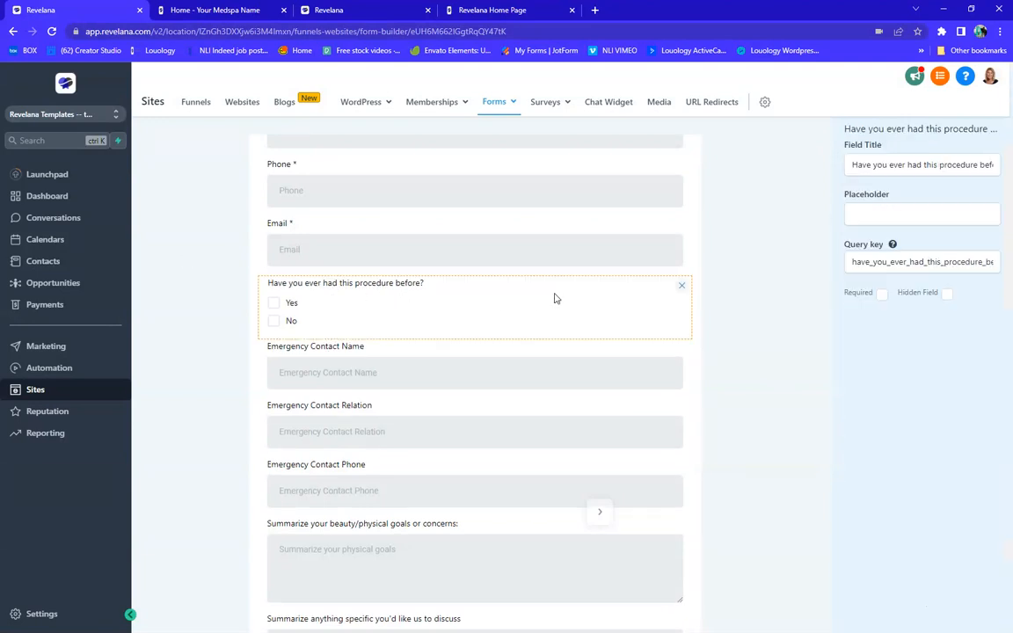
Remove the "Have you ever had this procedure before?" field from the form and open the Emergency Contact Name field's title for editing
click(681, 286)
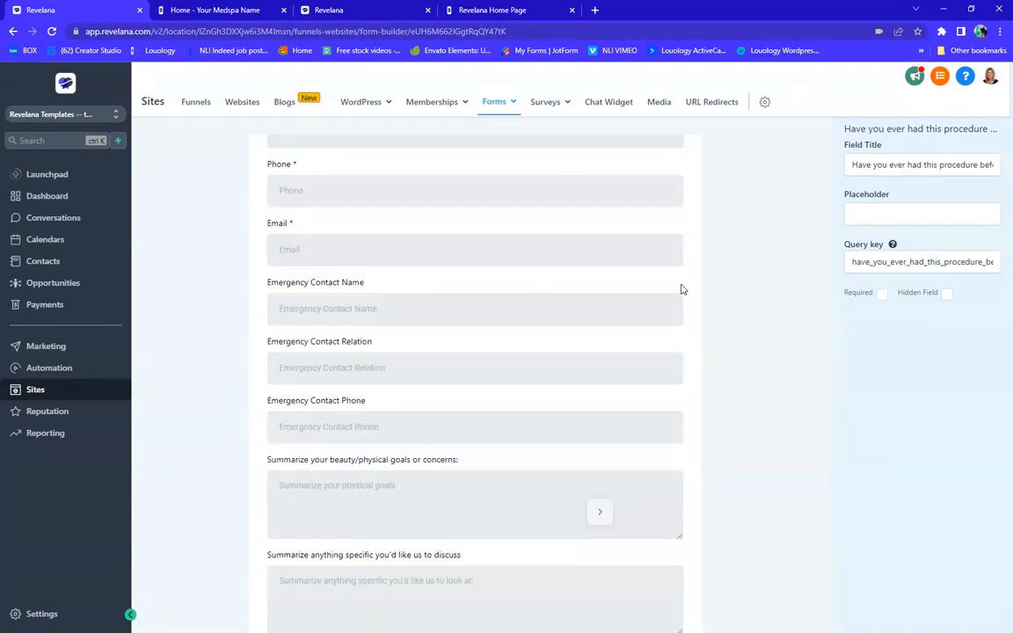
click(352, 306)
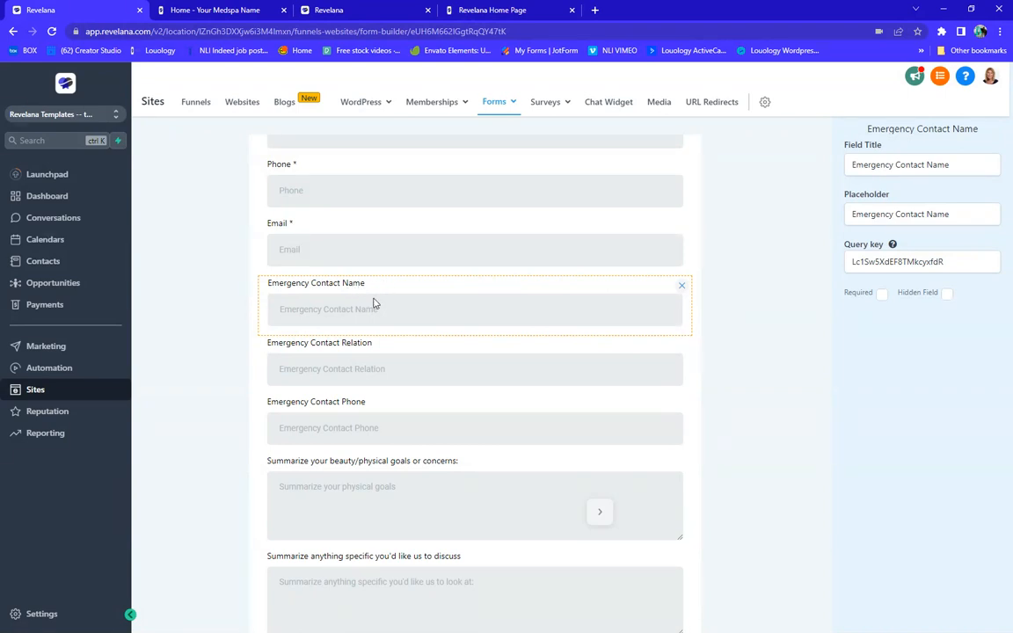
drag(959, 168, 844, 166)
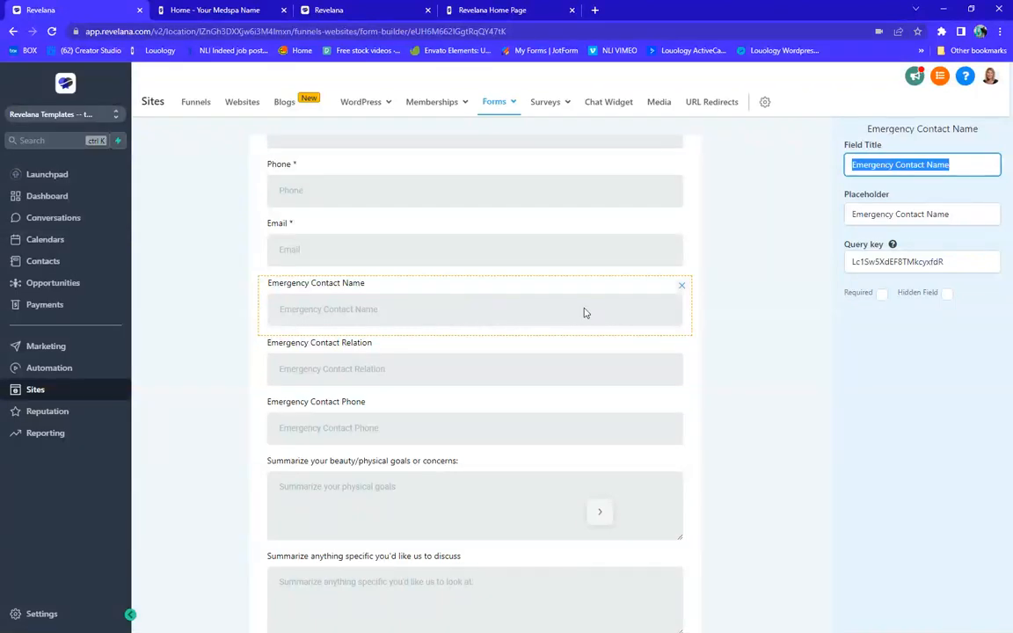
click(728, 352)
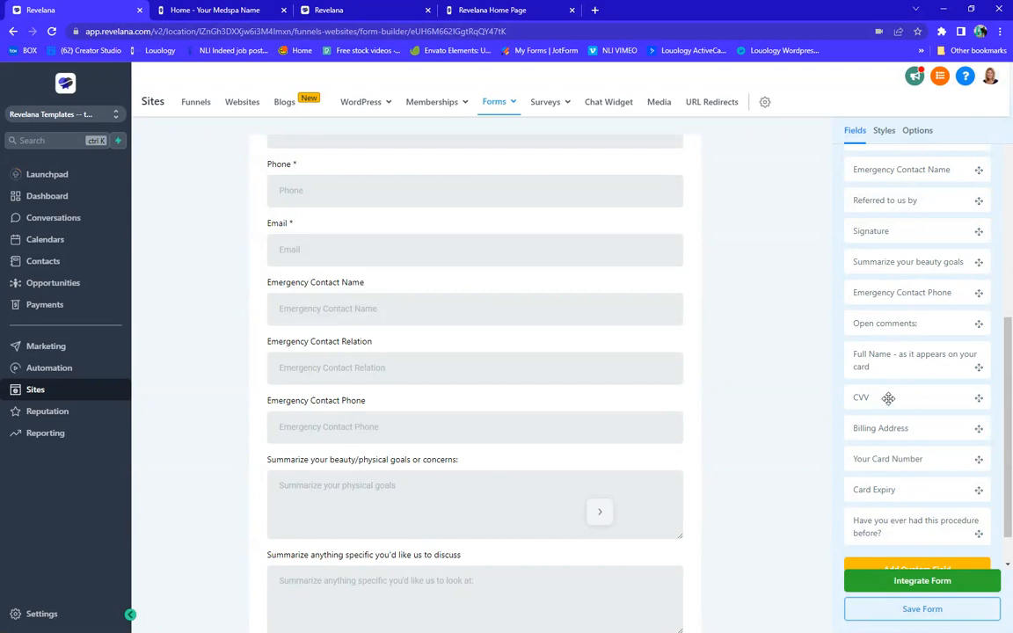
Review the standard and custom fields available for the New Patient Form
scroll(901, 411, up, 5)
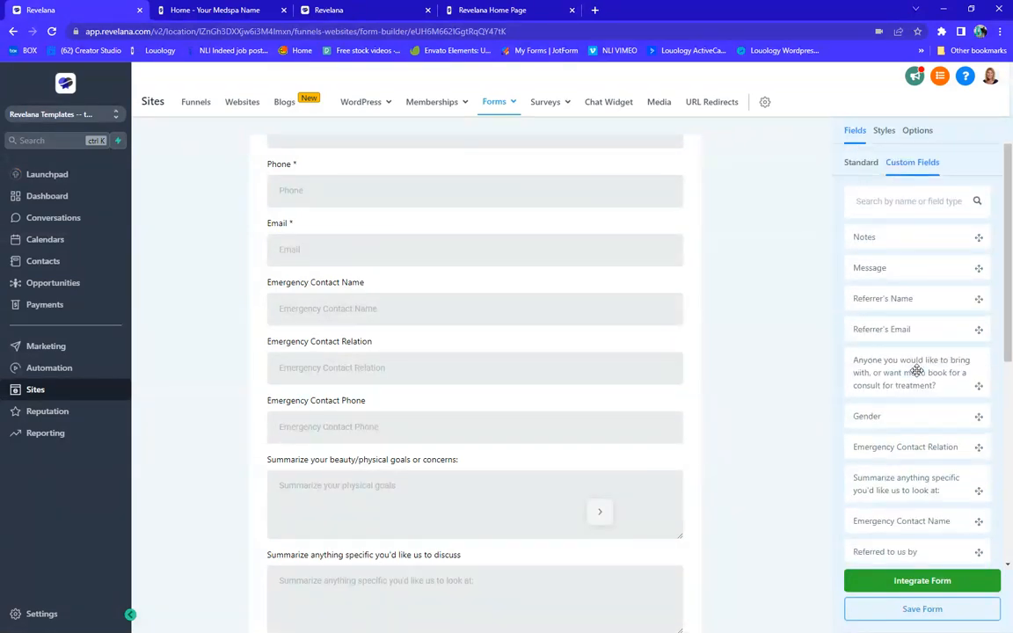
click(858, 163)
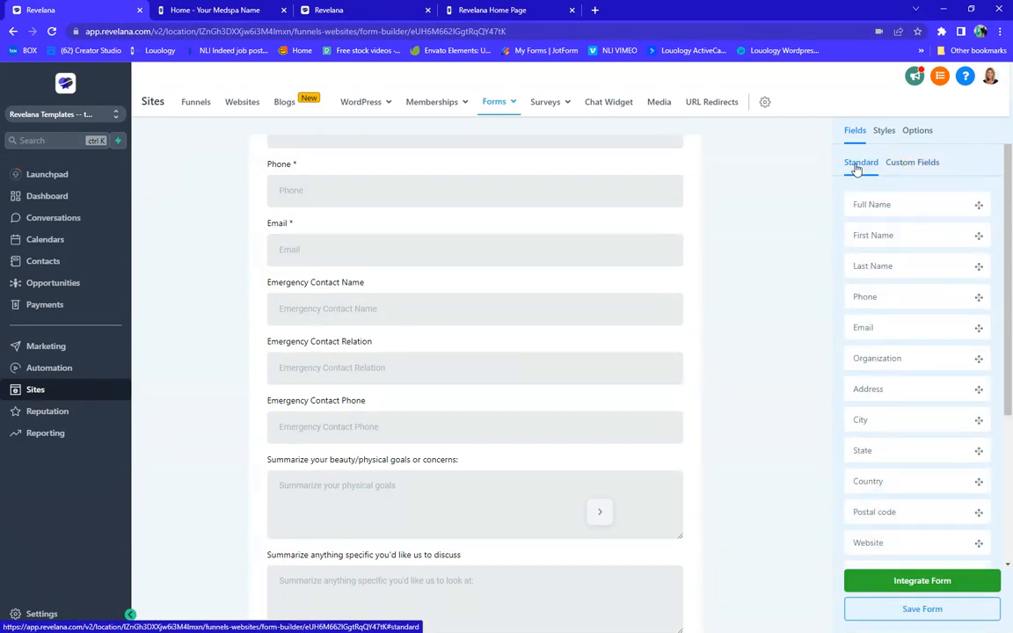
scroll(867, 264, down, 3)
scroll(868, 269, up, 4)
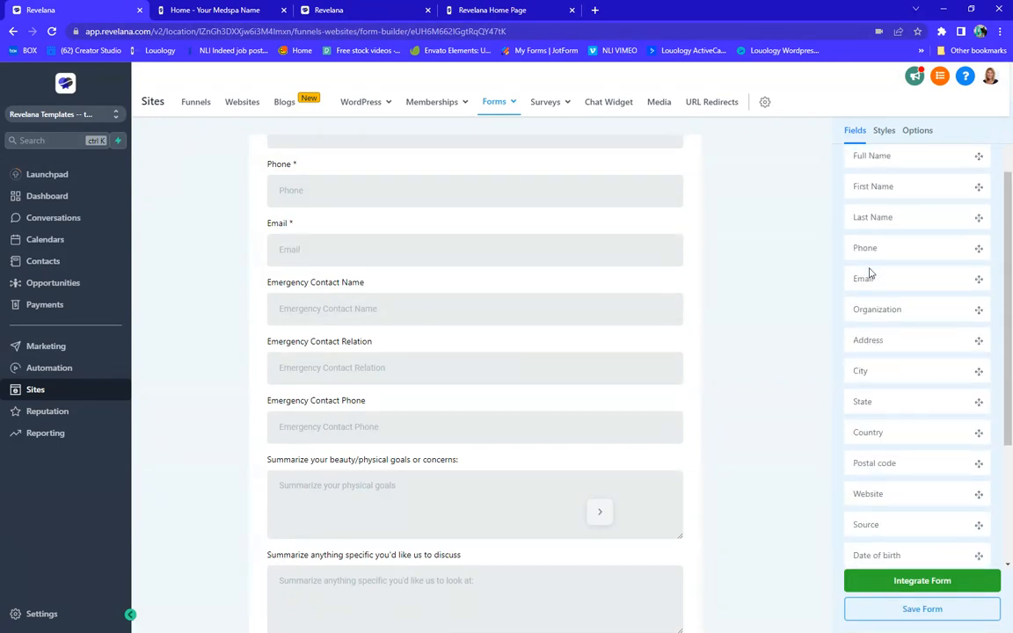
click(918, 163)
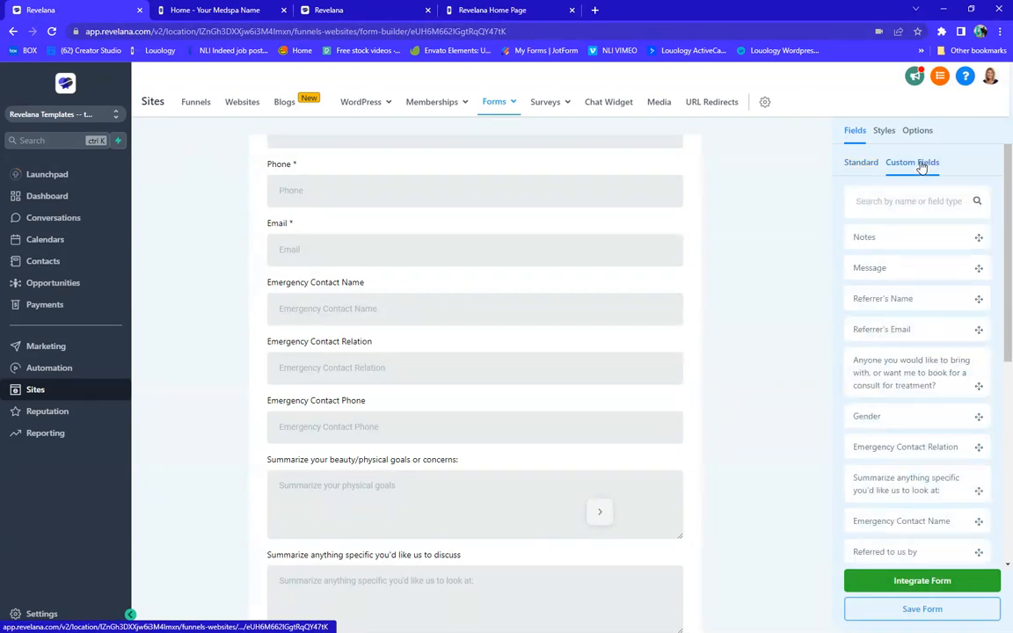
scroll(918, 236, down, 3)
scroll(917, 235, down, 6)
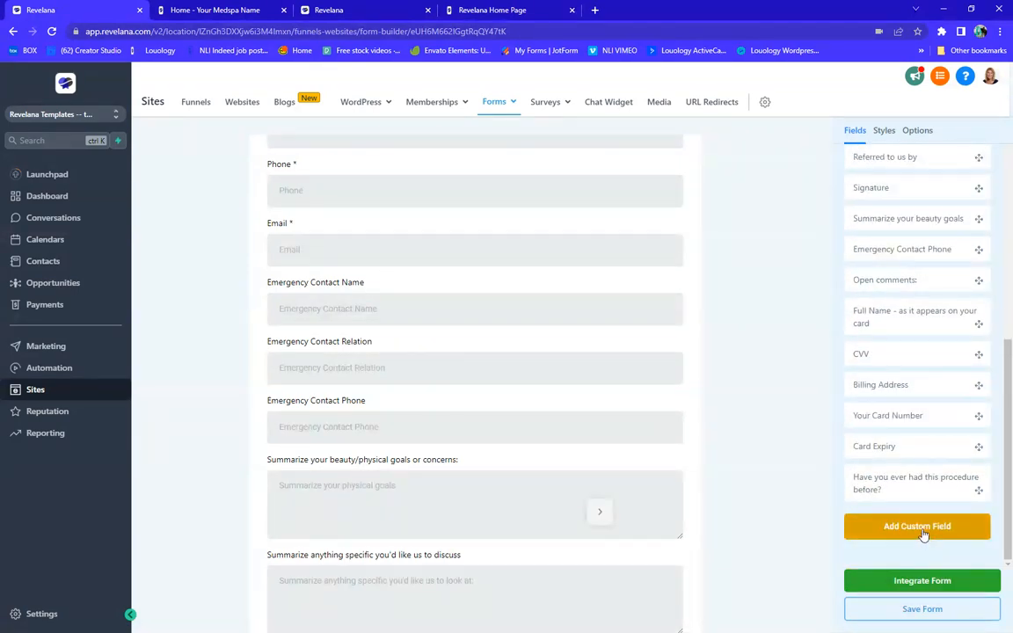
Set the background colour of the form's Submit button to #02b6b8
scroll(534, 273, down, 5)
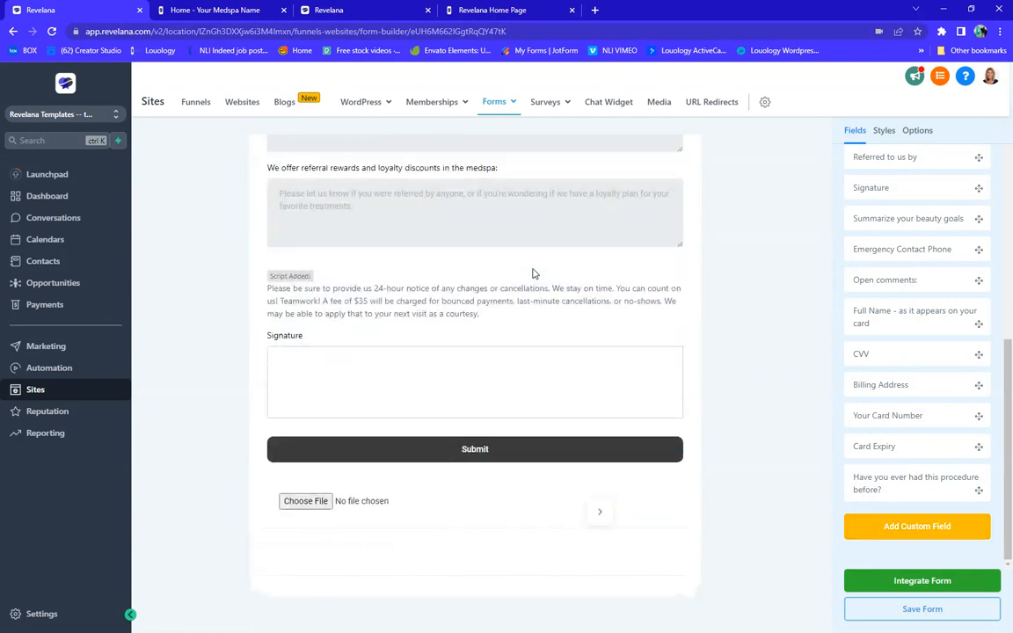
click(537, 459)
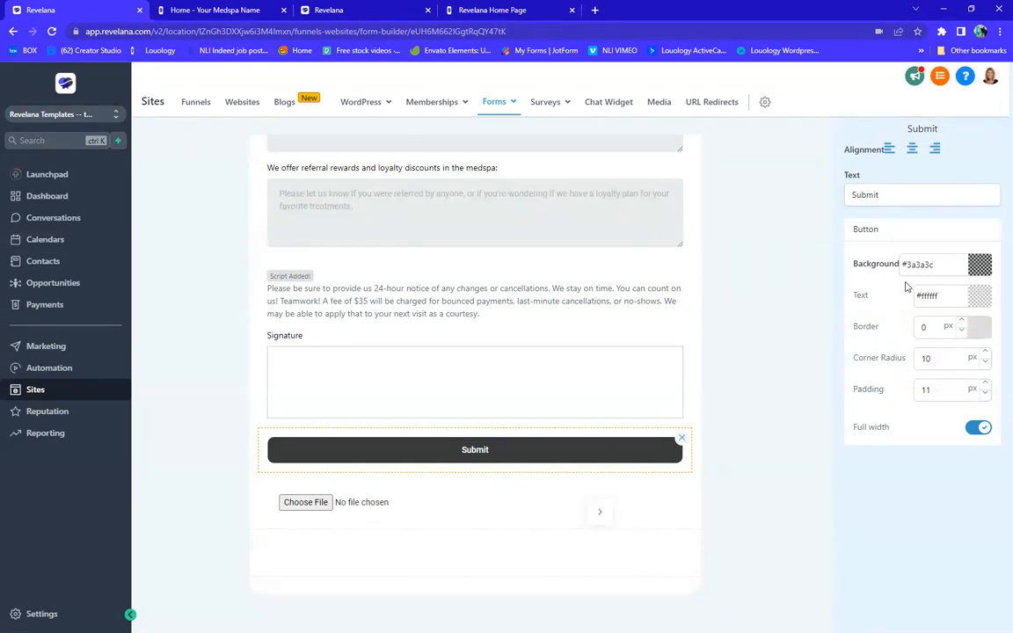
drag(950, 266, 908, 265)
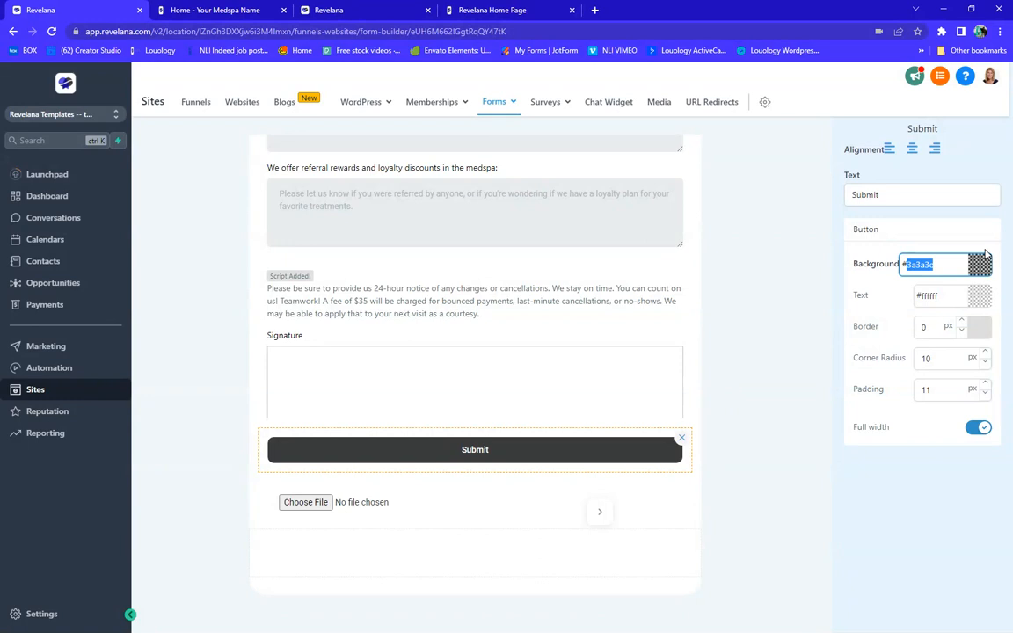
text(02b6b8)
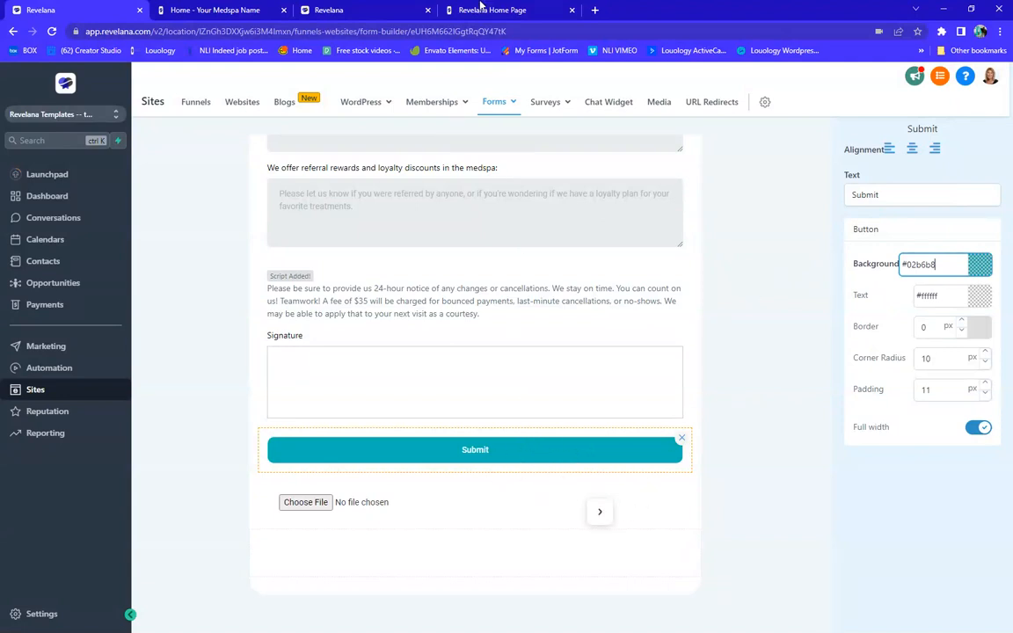
Look at the contact form and its Submit button on the medspa website preview, and return to the form builder
click(337, 12)
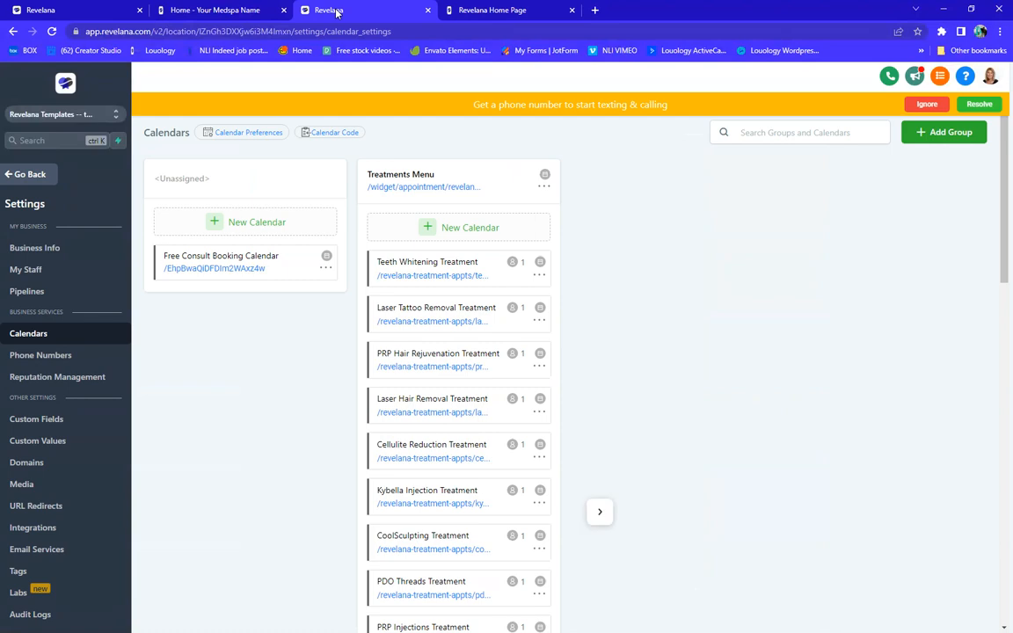
click(475, 10)
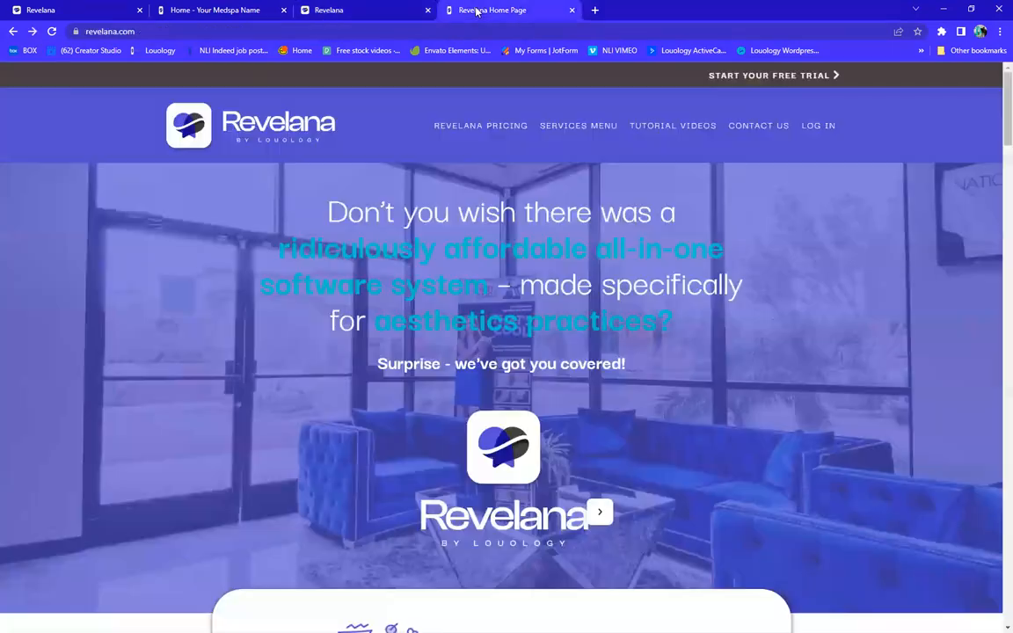
click(234, 16)
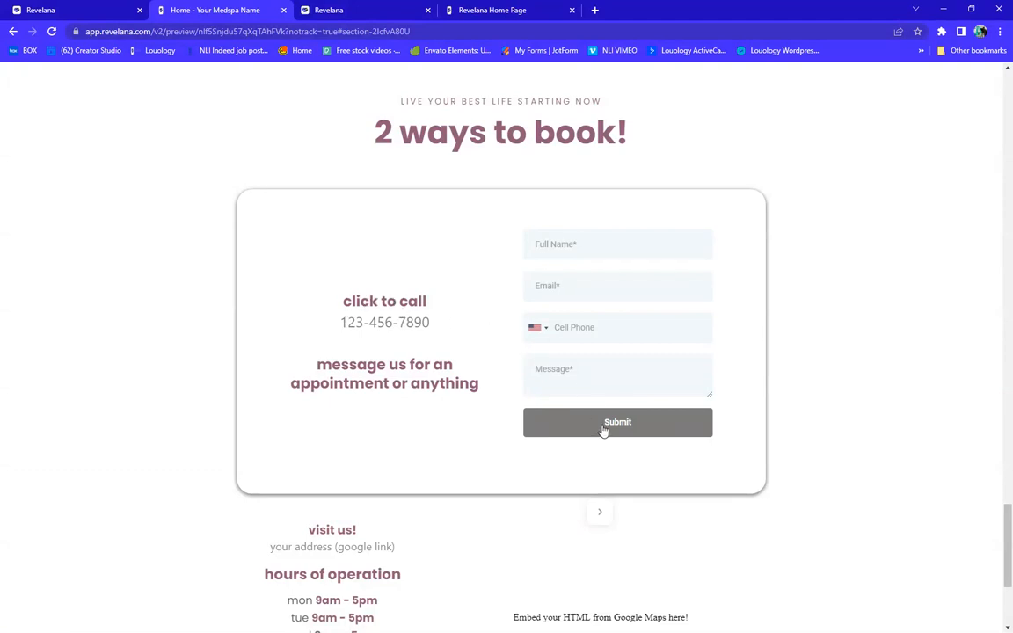
click(55, 12)
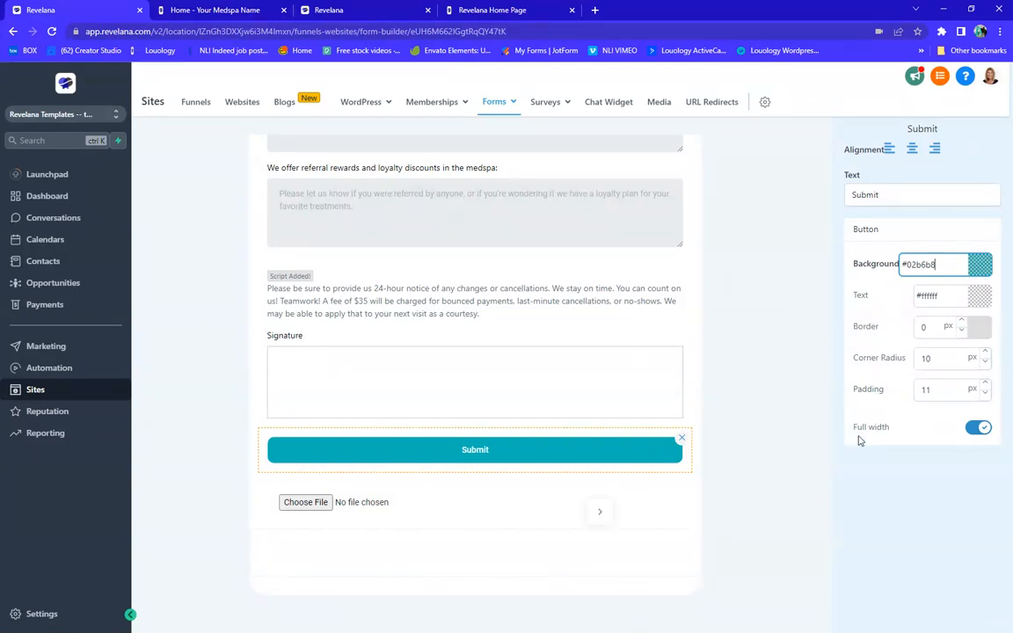
click(600, 516)
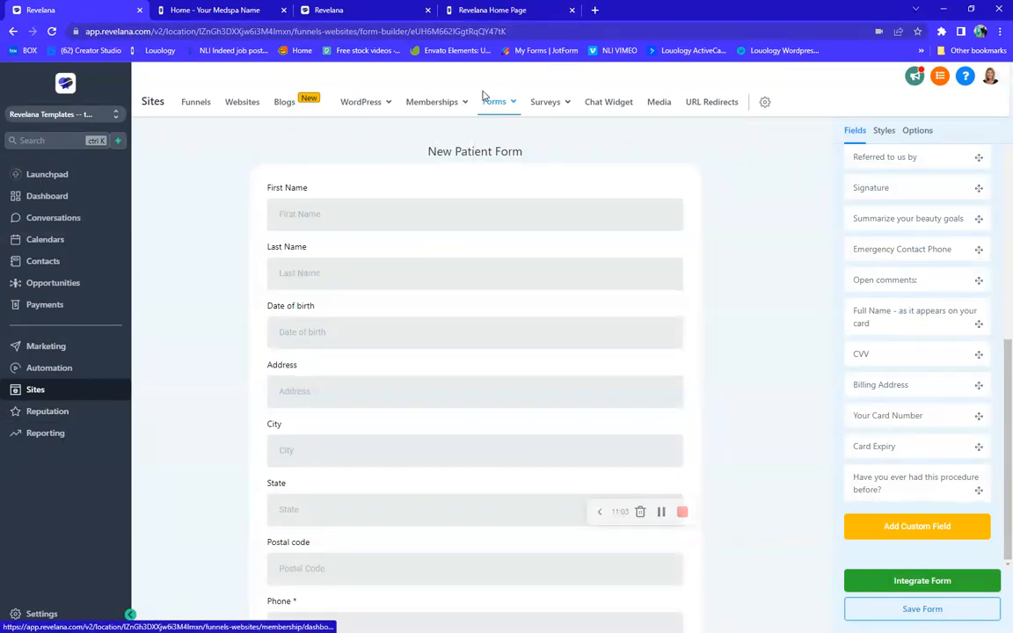
Leave the New Patient Form, discarding its unsaved changes, and open the Website Contact Form from the form list
mouse_move(493, 102)
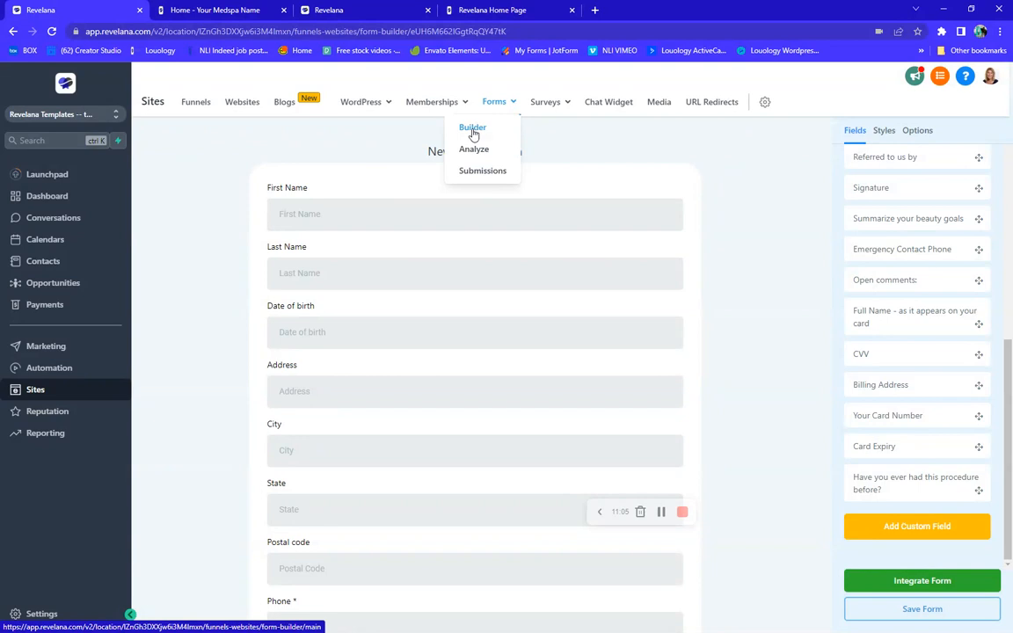
click(474, 129)
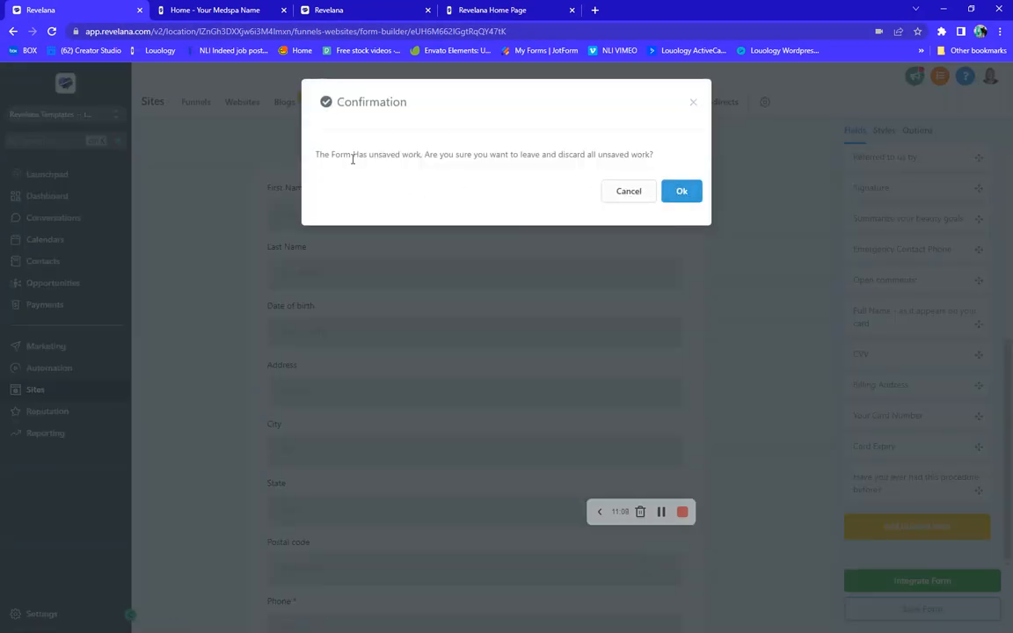
click(682, 192)
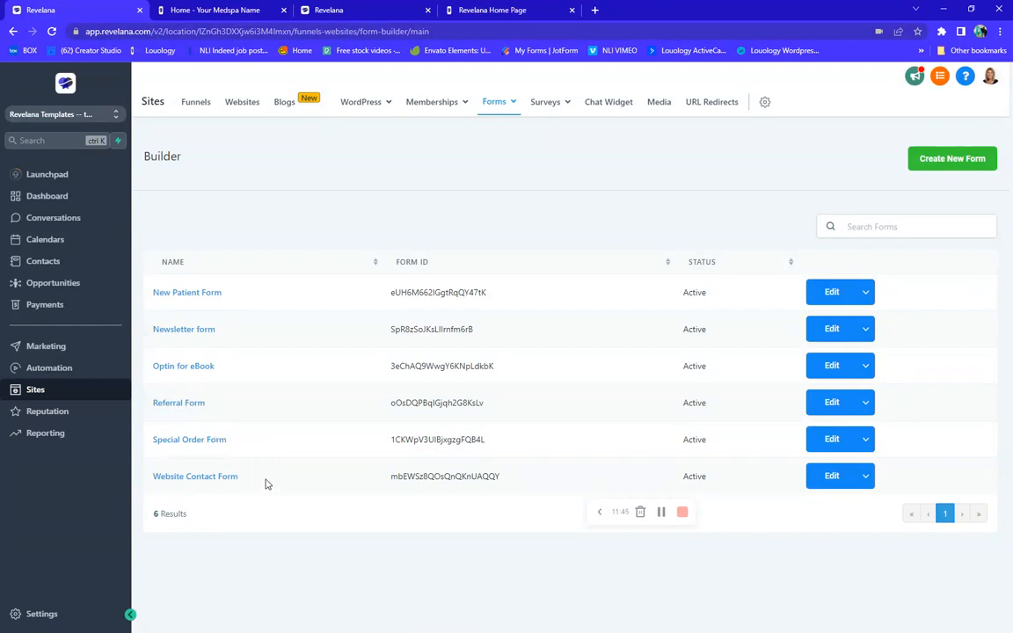
click(194, 477)
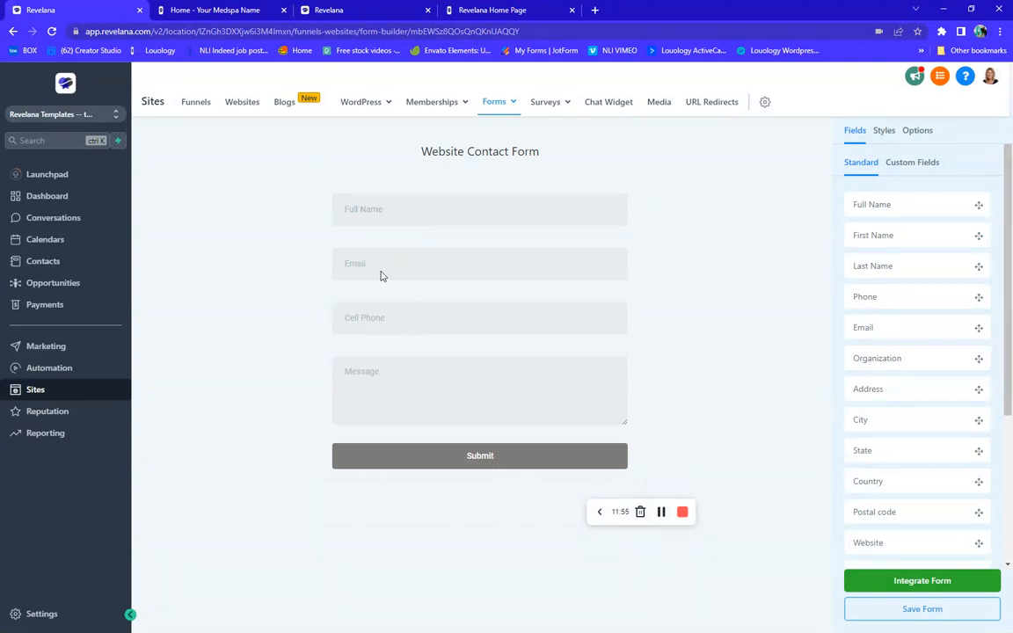
Make the Cell Phone field required, and check the settings of the Email and Full Name fields
click(447, 263)
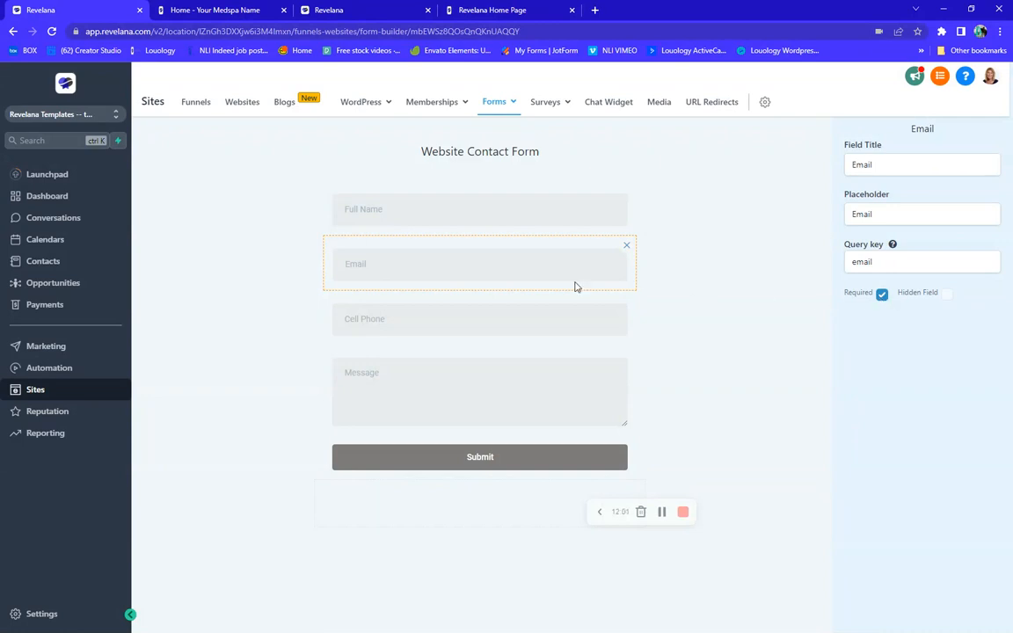
click(424, 332)
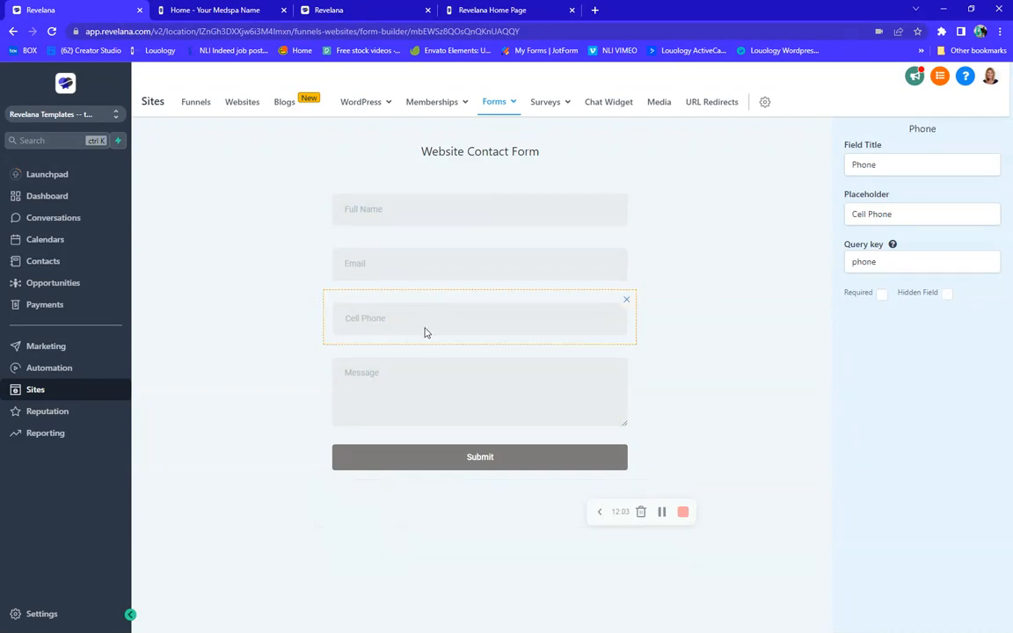
click(882, 295)
click(388, 214)
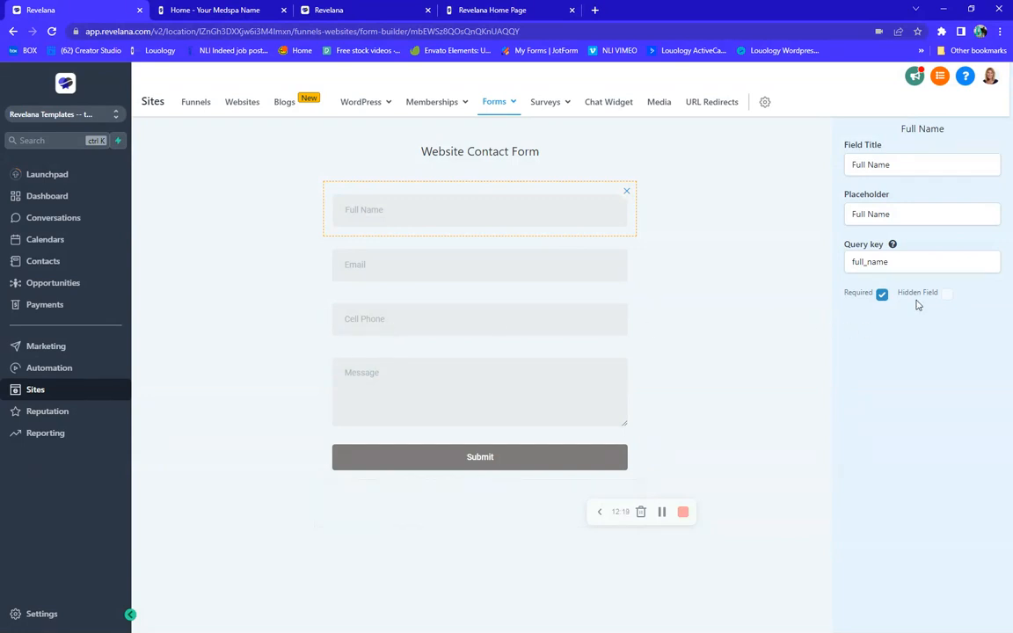
click(677, 289)
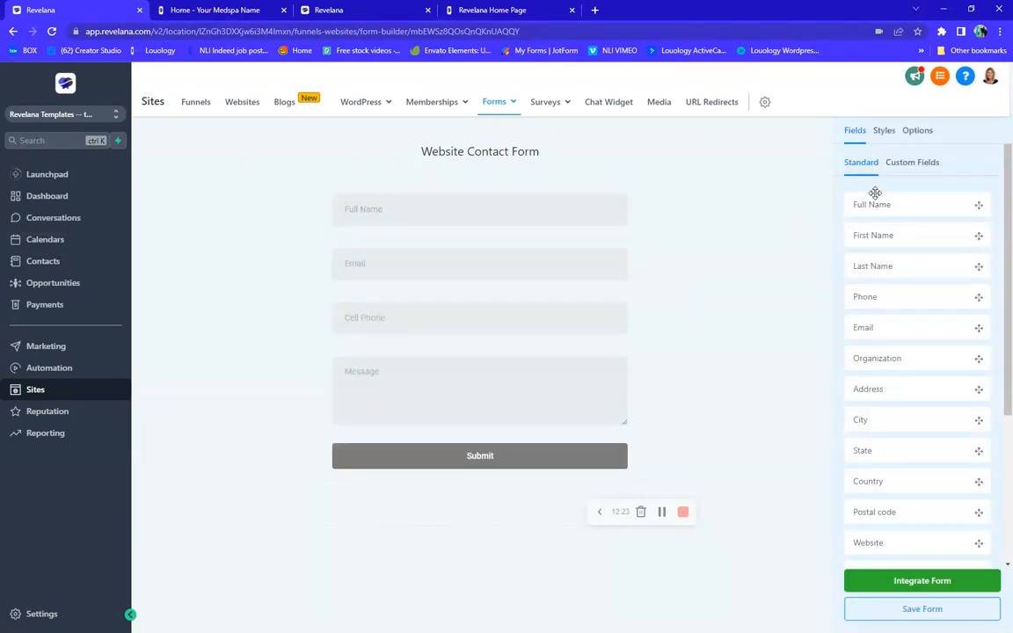
Review the Website Contact Form's on-submit message and Facebook Pixel options, and check the Full Name field's settings again
click(917, 133)
scroll(926, 288, down, 1)
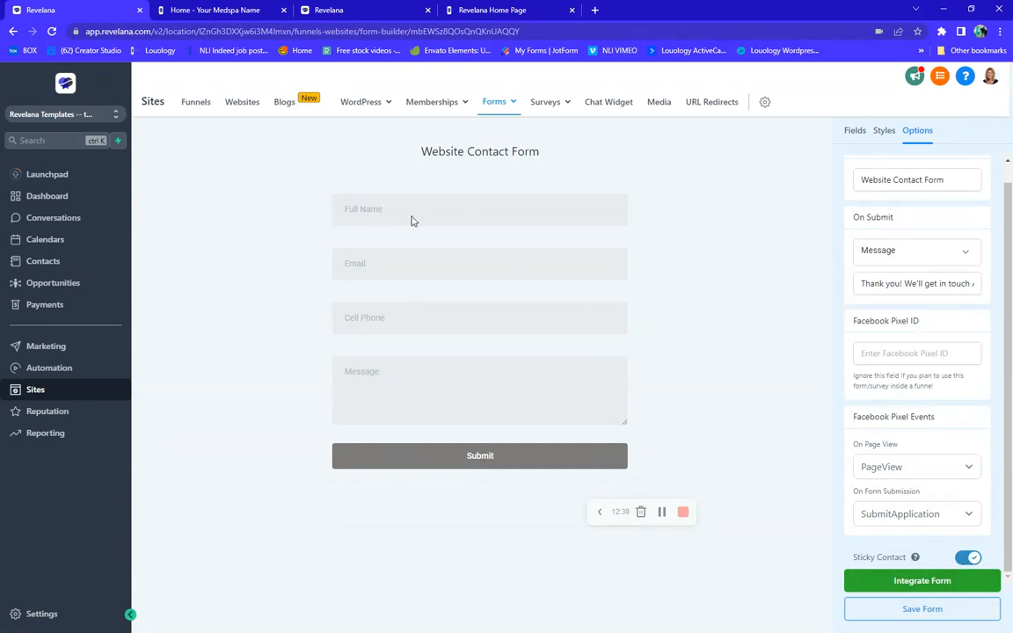
click(382, 216)
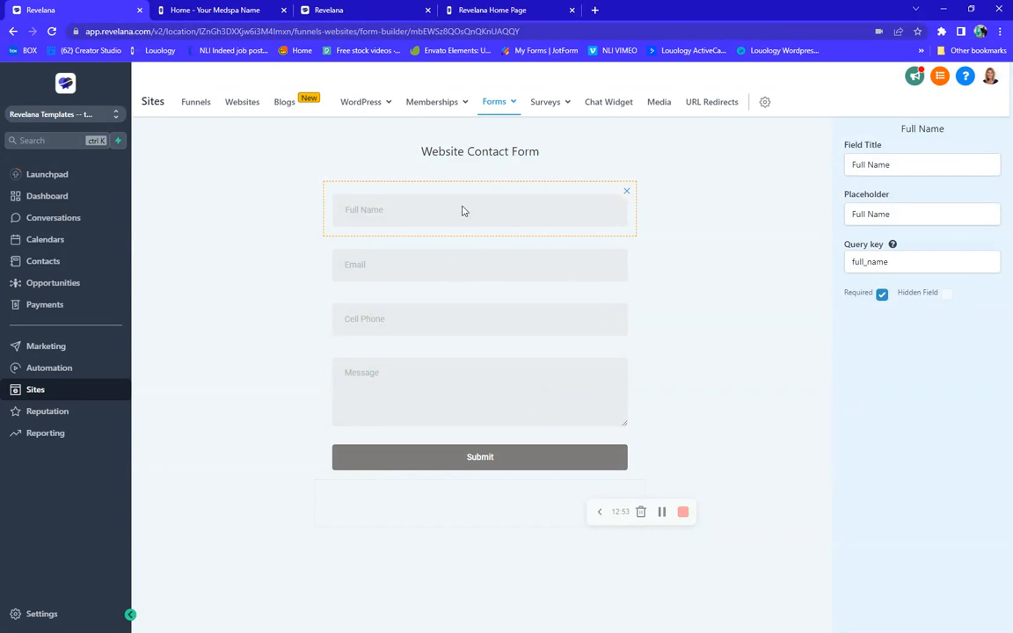
click(752, 272)
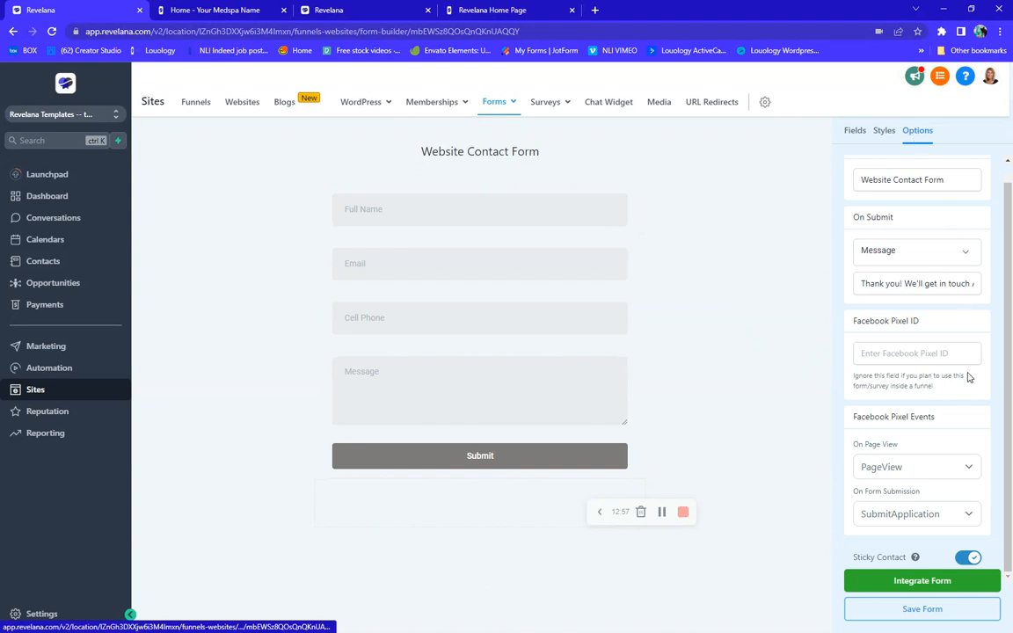